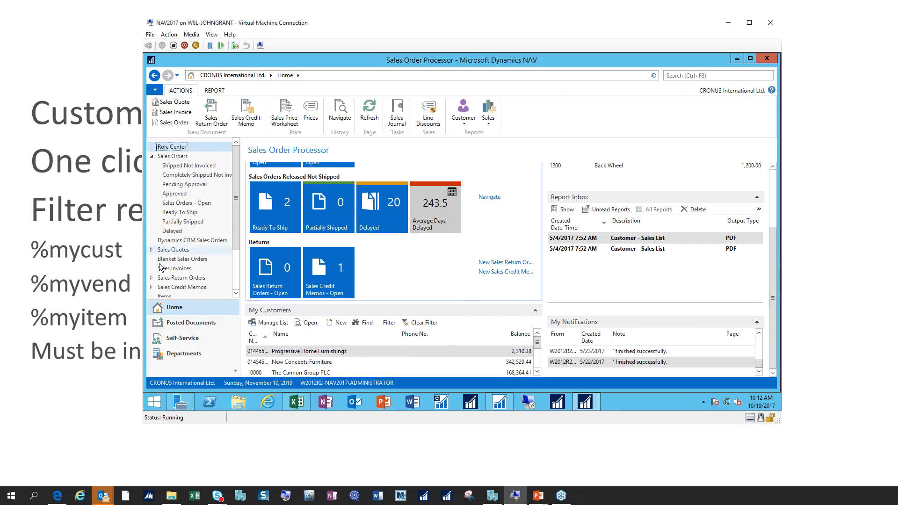
- Switch from the NAV virtual machine to the PowerPoint slide about scheduling reports to run after hours
{"action": "left_click", "coordinate": [727, 24]}
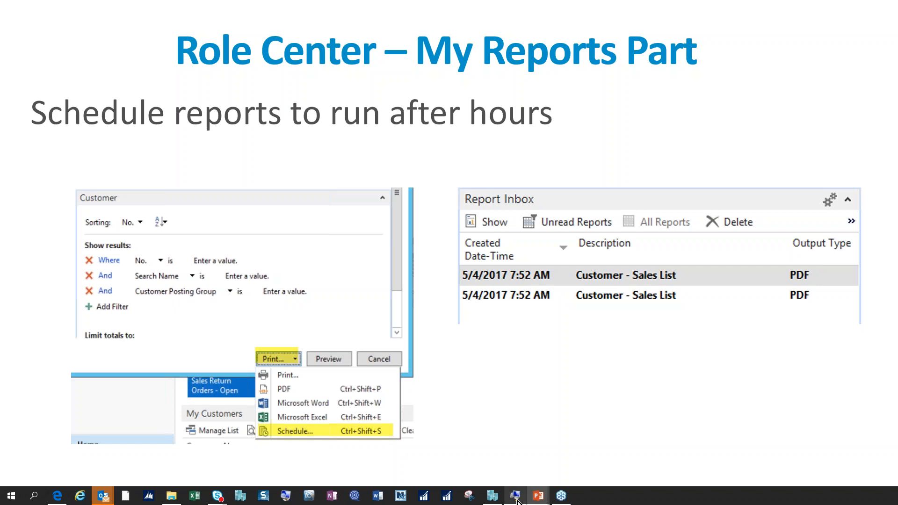
{"action": "mouse_move", "coordinate": [518, 501]}
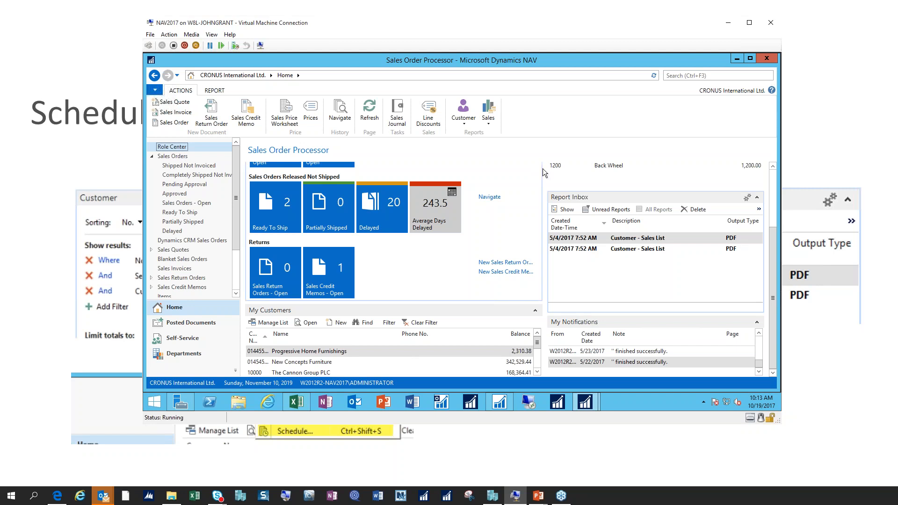
{"action": "left_click", "coordinate": [728, 22]}
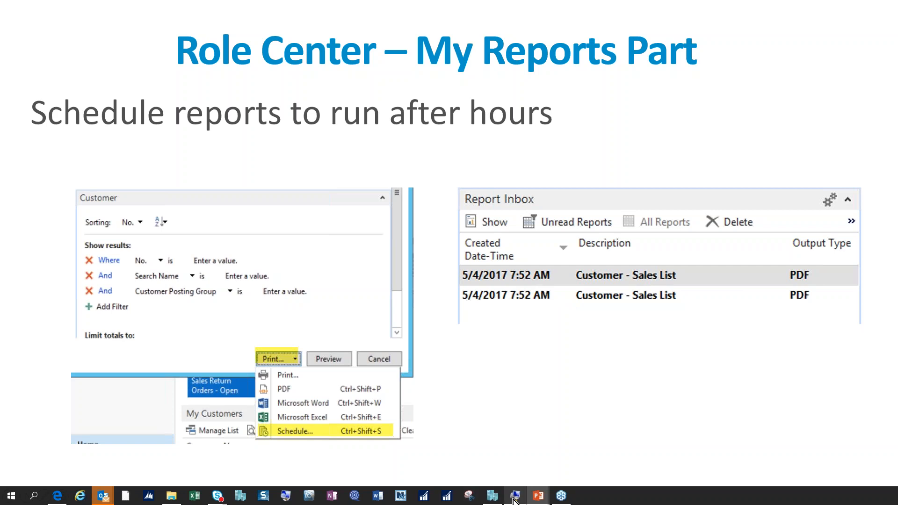
- Switch to the NAV virtual machine, open the 5/23/2017 entry in My Notifications, and close its Job Queue Entries page
{"action": "left_click", "coordinate": [514, 462]}
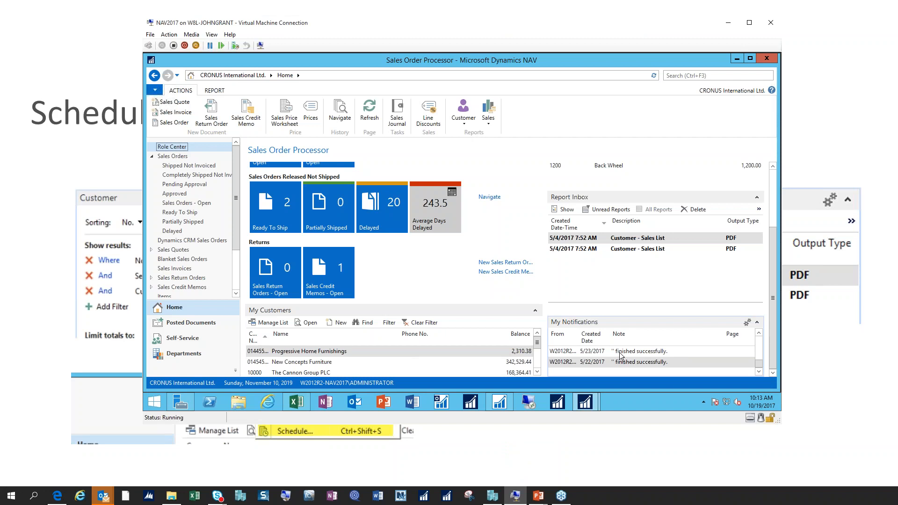
{"action": "left_click", "coordinate": [620, 356]}
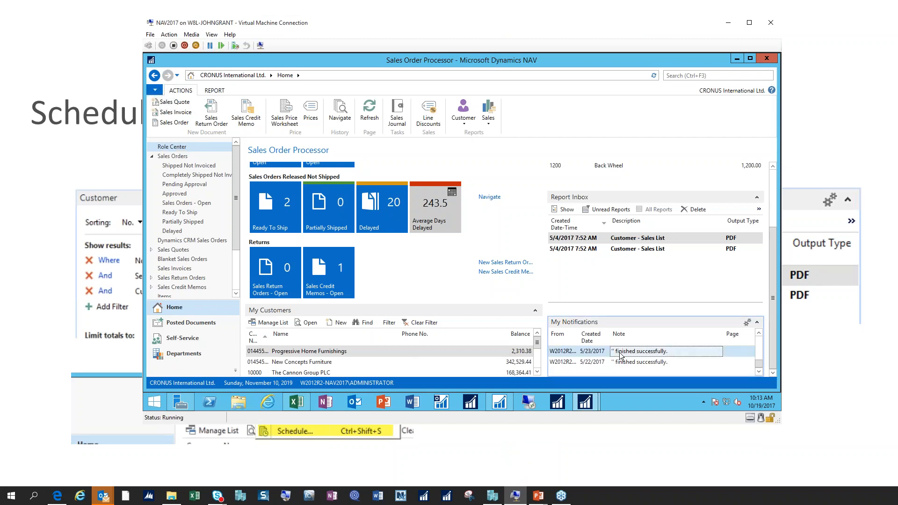
{"action": "double_click", "coordinate": [621, 355]}
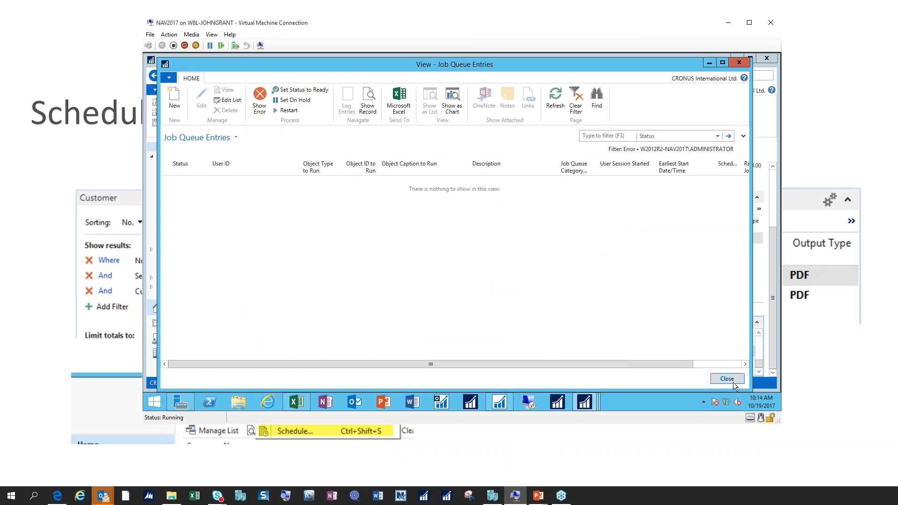
{"action": "left_click", "coordinate": [732, 381]}
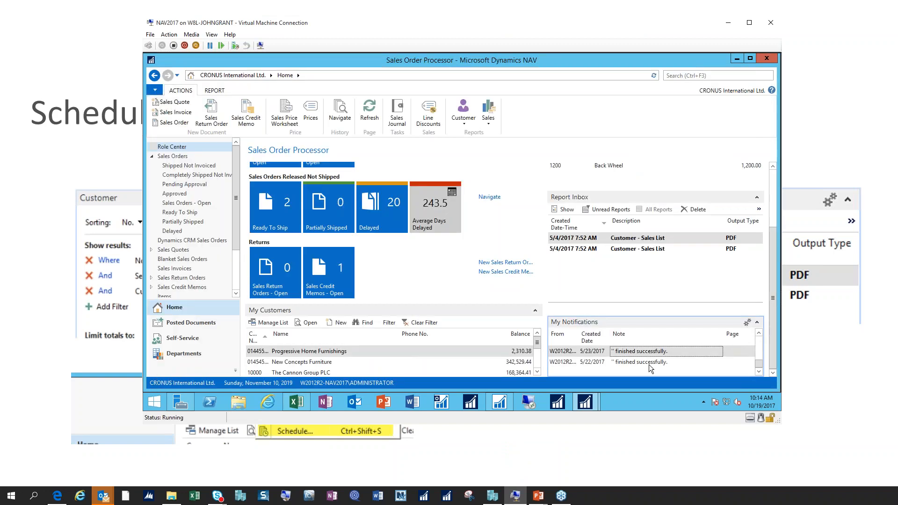
- Open the first Customer - Sales List PDF from the Report Inbox, convert it in Word for viewing, and close the document
{"action": "left_click", "coordinate": [629, 240]}
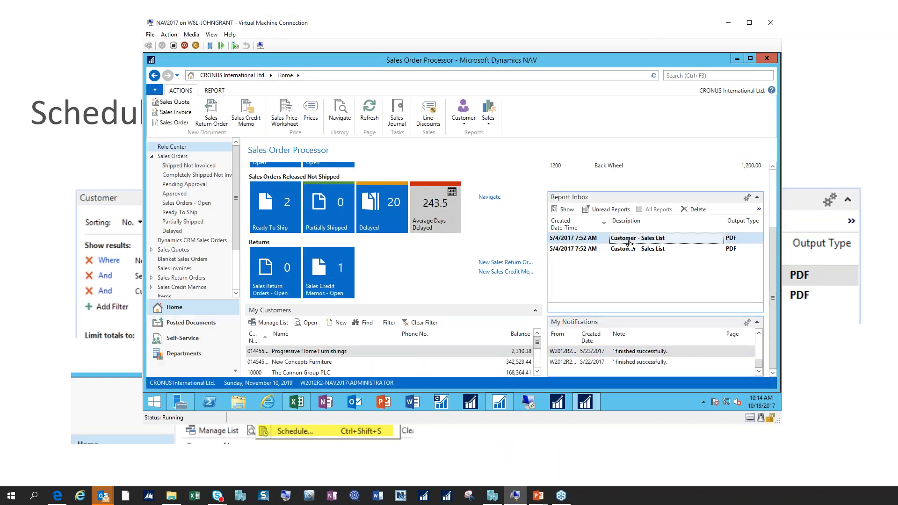
{"action": "left_click", "coordinate": [629, 243]}
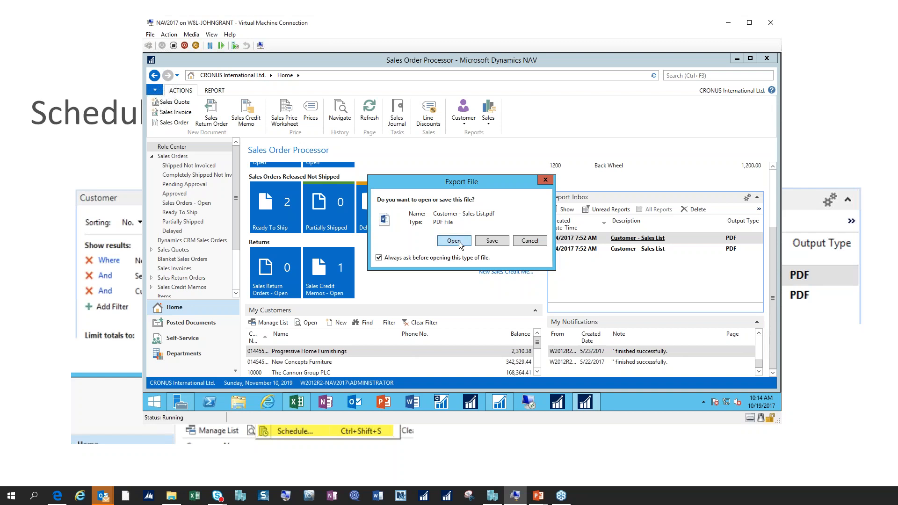
{"action": "left_click", "coordinate": [459, 242]}
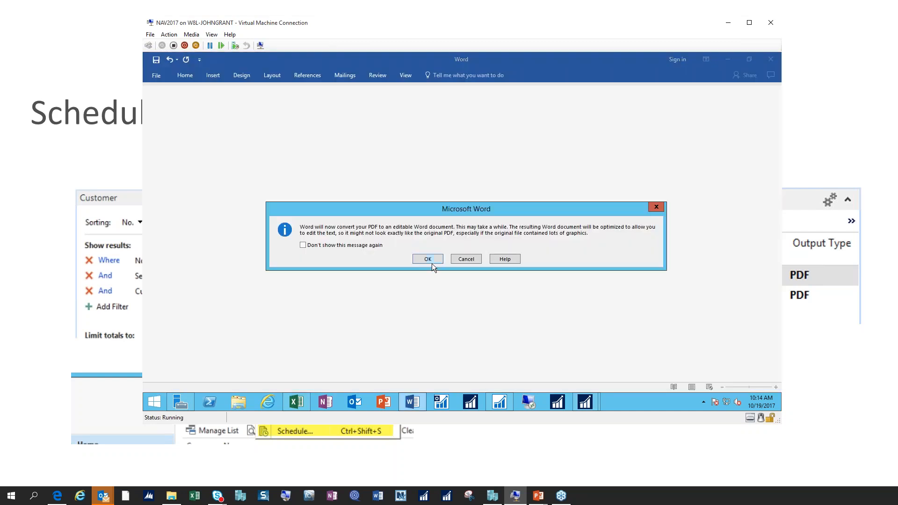
{"action": "left_click", "coordinate": [431, 261]}
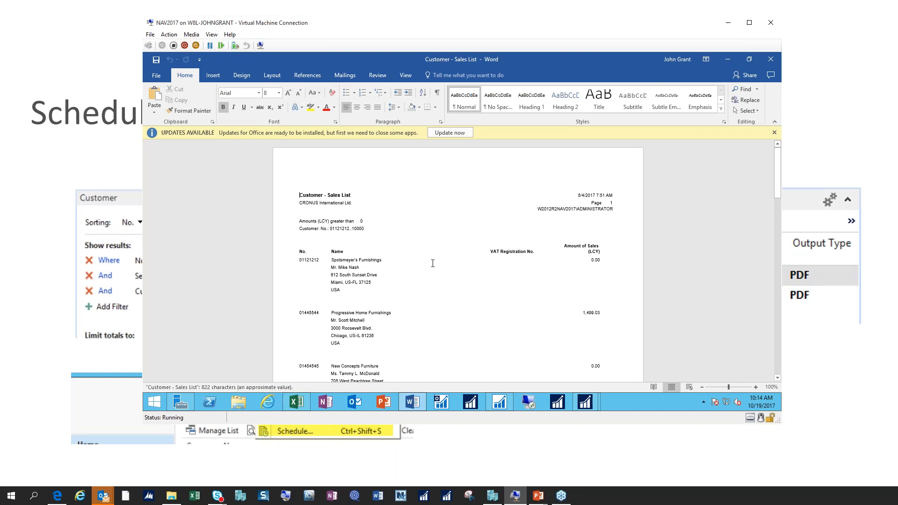
{"action": "left_click", "coordinate": [771, 60]}
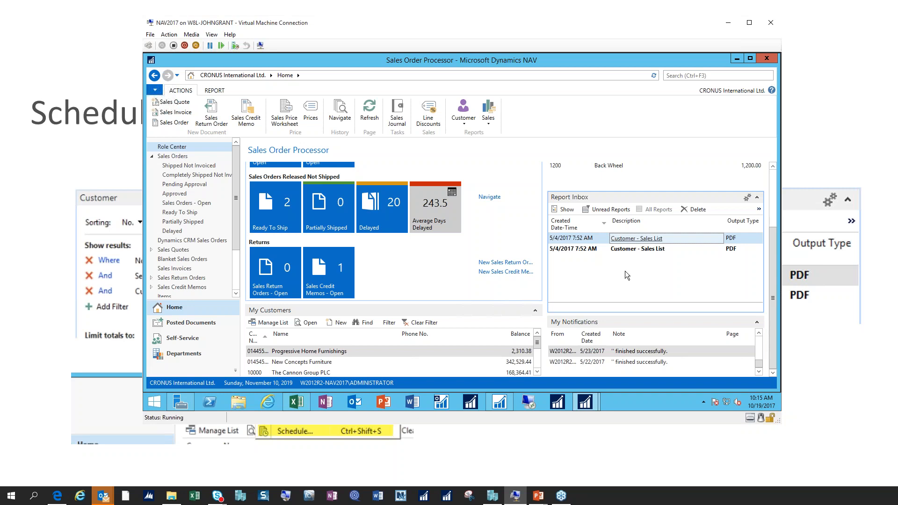
- Switch to the PowerPoint presentation and advance past the My Reports Part slide
{"action": "left_click", "coordinate": [728, 22]}
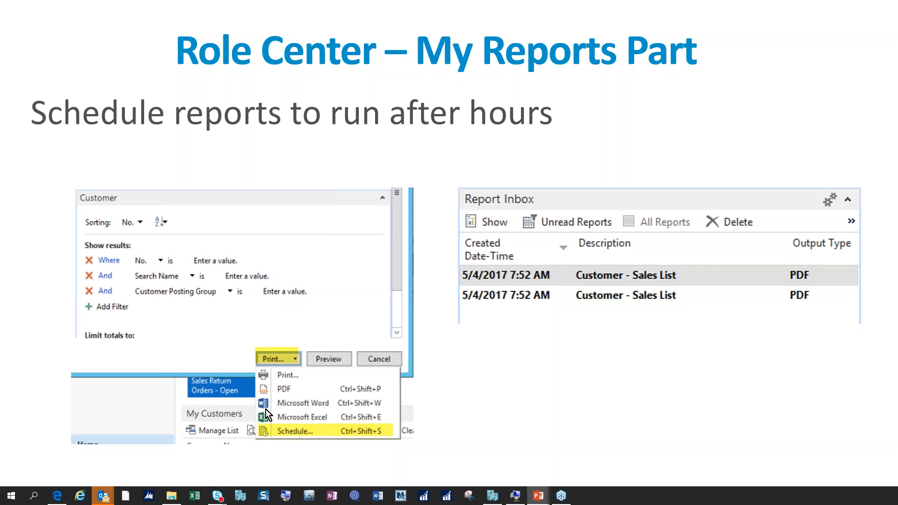
{"action": "mouse_move", "coordinate": [488, 502]}
{"action": "key", "text": "Right"}
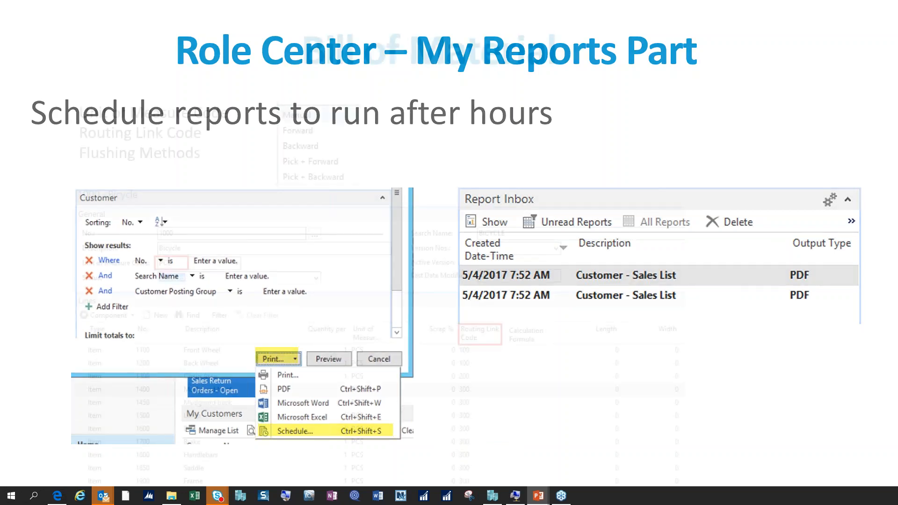
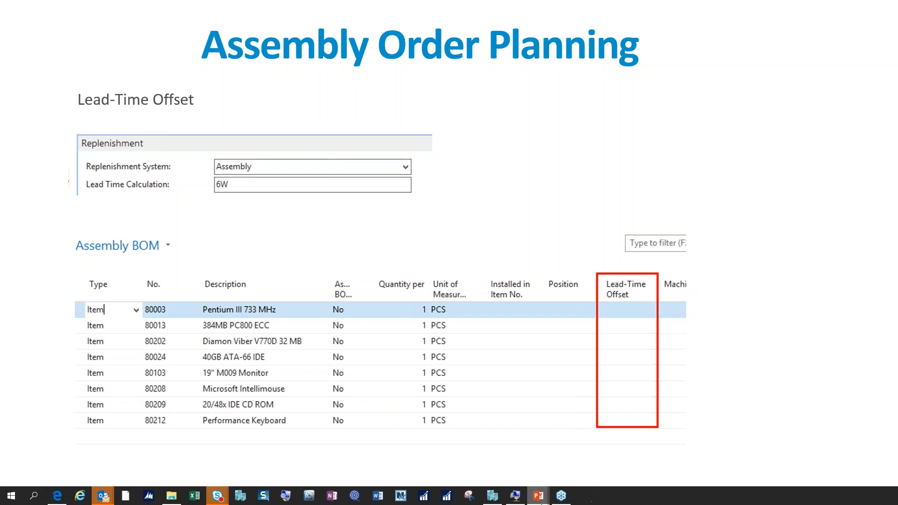
- Switch to the NAV virtual machine and open the CALGARY Whiteboard, yellow assembly order due 12/20/2019 from the Warehouse department's Assembly Orders
{"action": "left_click", "coordinate": [517, 496]}
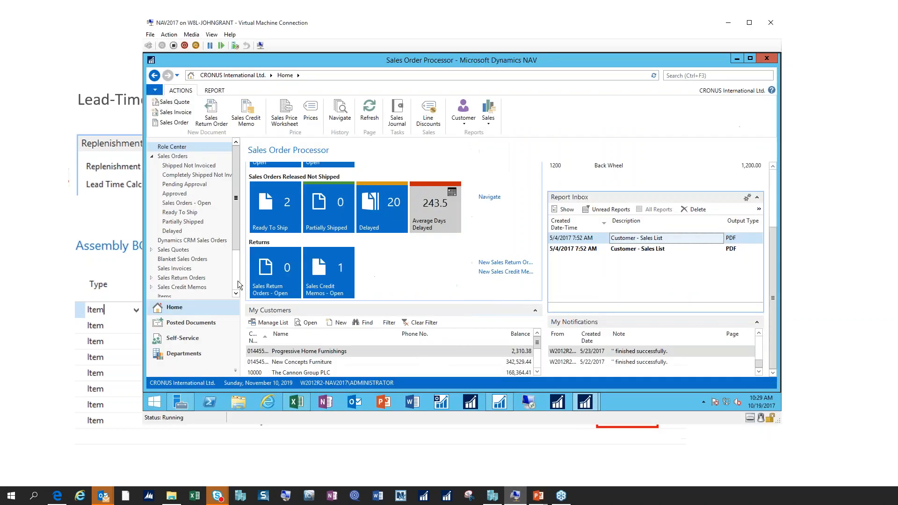
{"action": "left_click_drag", "start_coordinate": [234, 242], "coordinate": [225, 287]}
{"action": "left_click", "coordinate": [183, 354]}
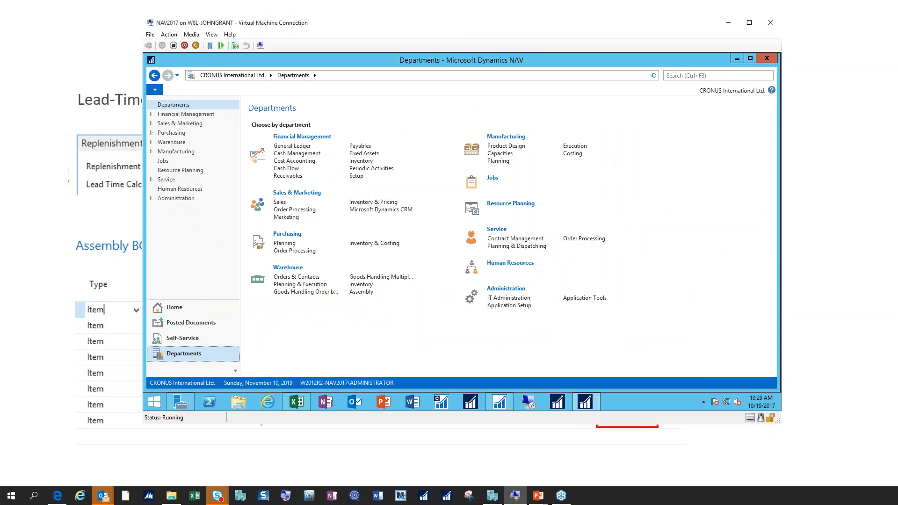
{"action": "left_click", "coordinate": [361, 291]}
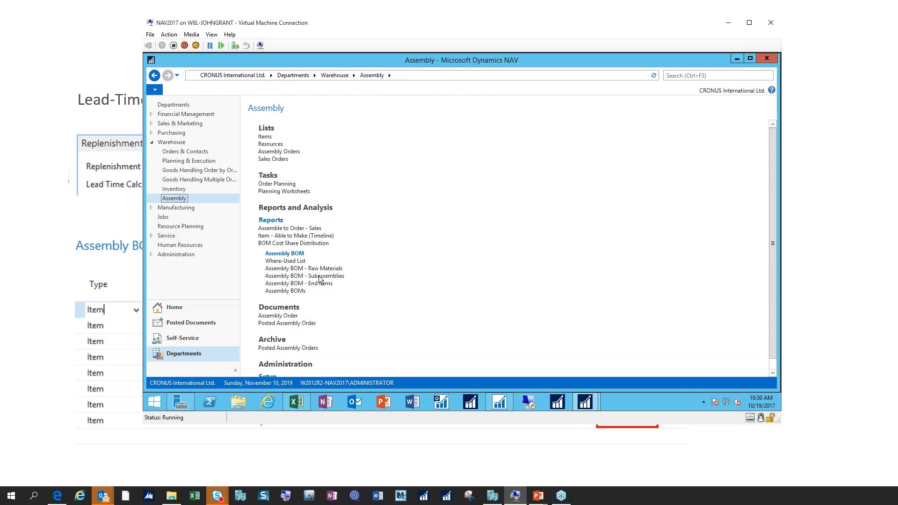
{"action": "left_click", "coordinate": [279, 151]}
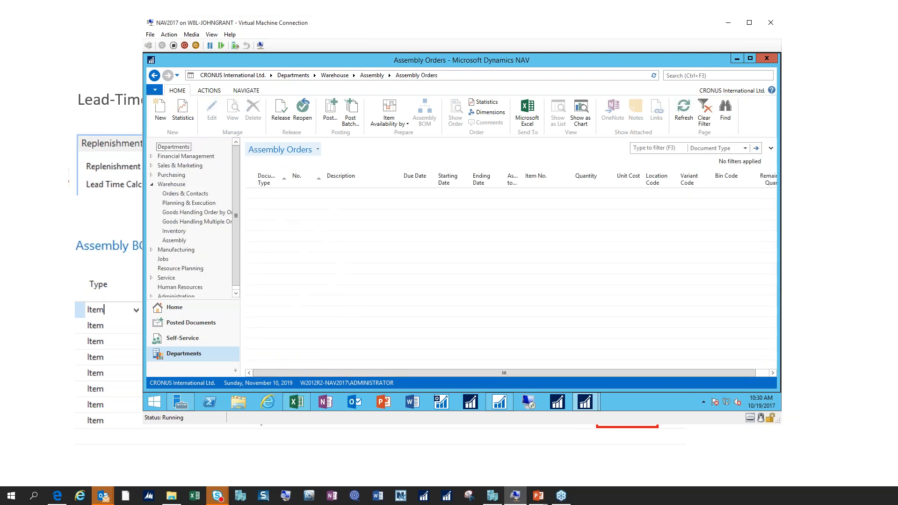
{"action": "left_click", "coordinate": [355, 356]}
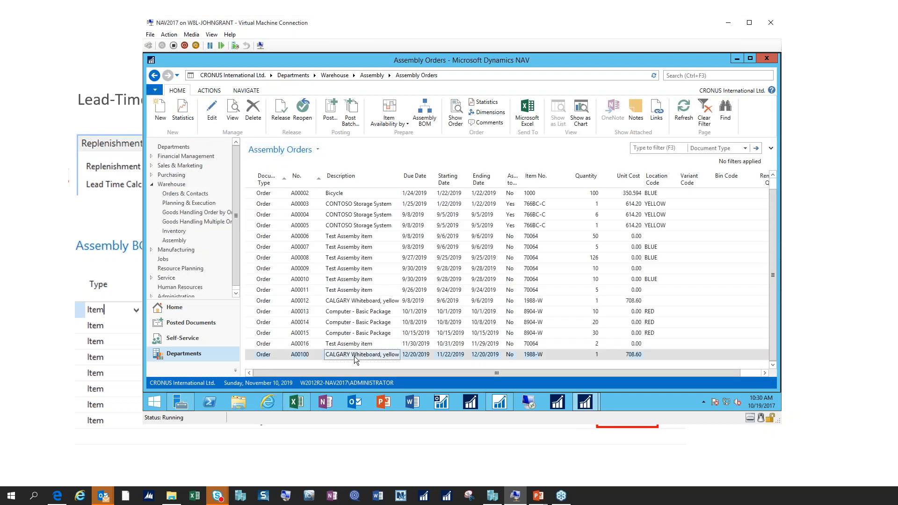
{"action": "double_click", "coordinate": [355, 356]}
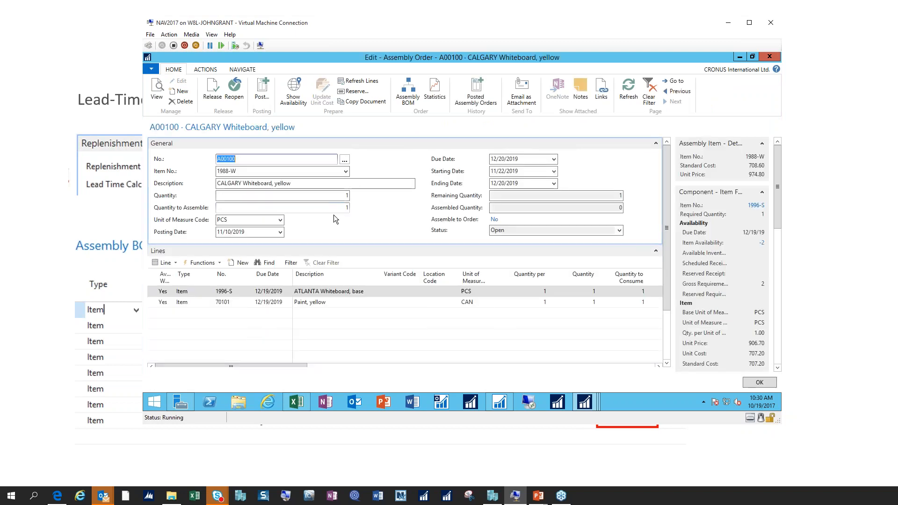
- Set Lead Time Calculation to 4W in the replenishment settings of item 1988-W and return to the assembly order
{"action": "left_click", "coordinate": [526, 172]}
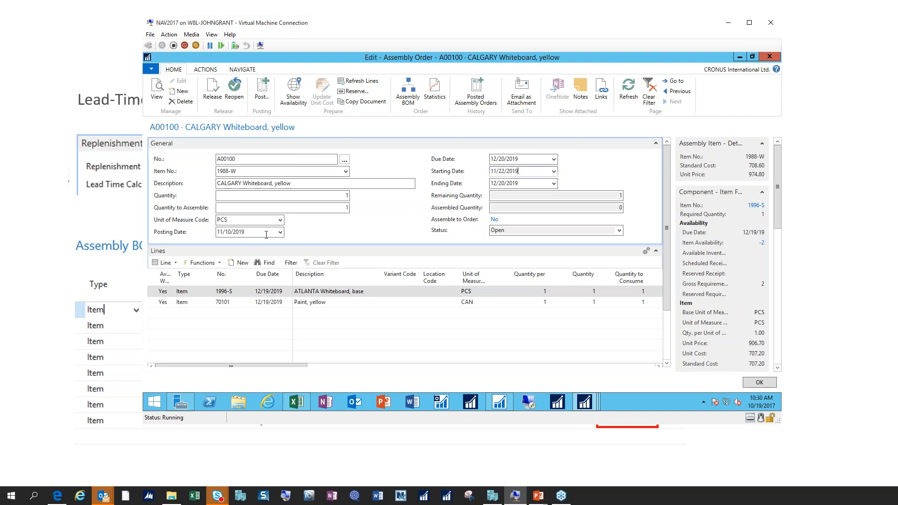
{"action": "left_click", "coordinate": [345, 171]}
{"action": "left_click", "coordinate": [250, 279]}
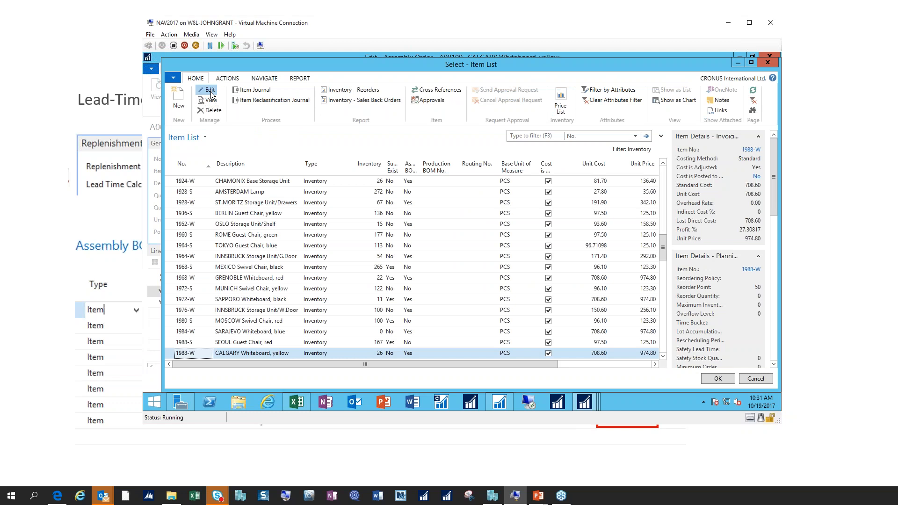
{"action": "left_click", "coordinate": [211, 92]}
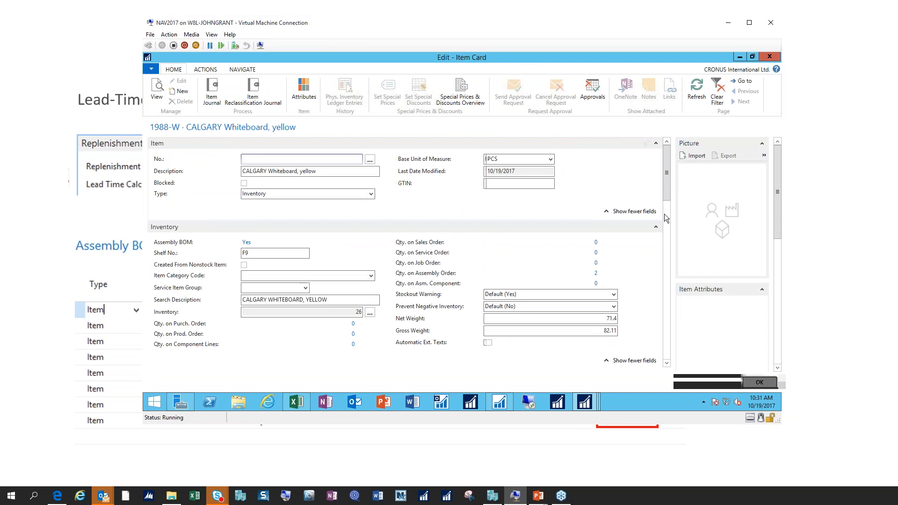
{"action": "scroll", "coordinate": [662, 255], "scroll_direction": "down", "scroll_amount": 5}
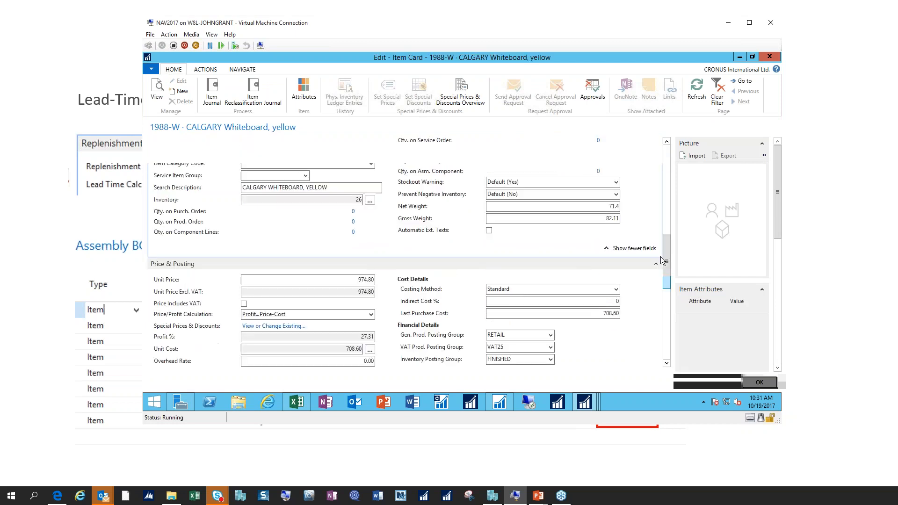
{"action": "left_click", "coordinate": [299, 254]}
{"action": "type", "text": "4W"}
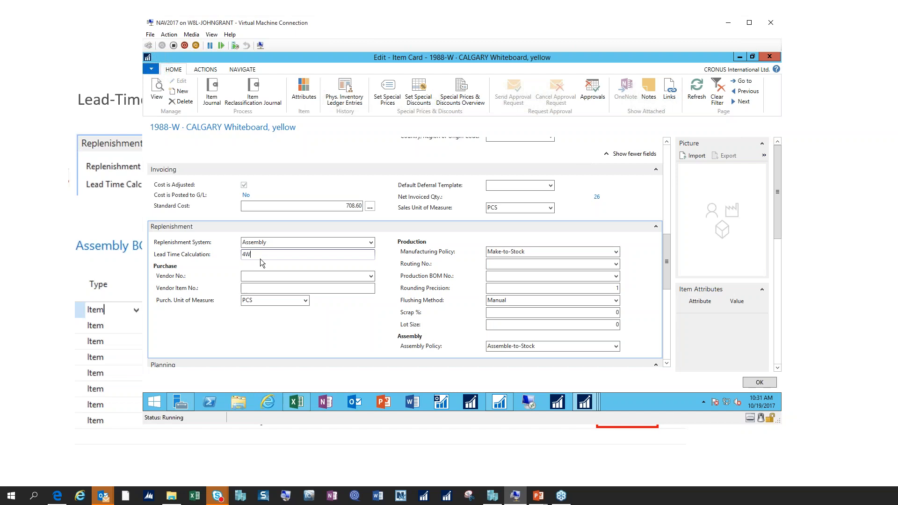
{"action": "left_click", "coordinate": [759, 383]}
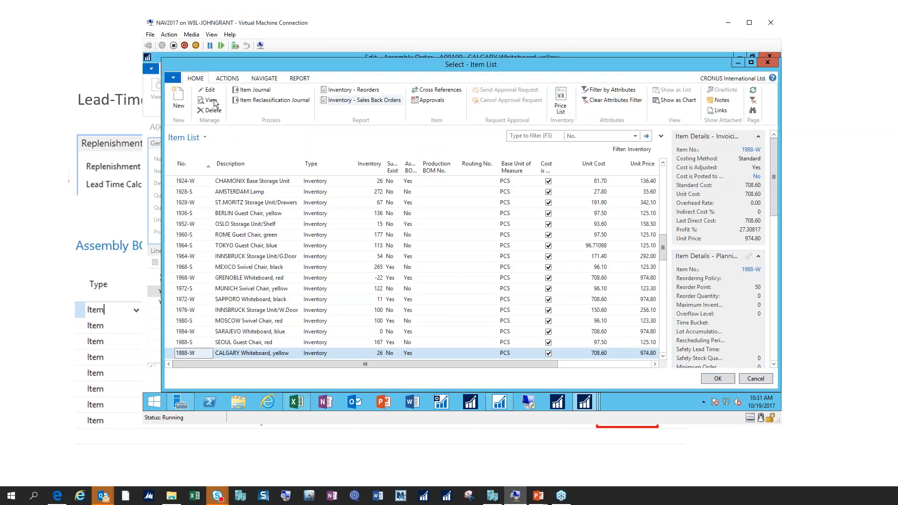
{"action": "left_click", "coordinate": [757, 379]}
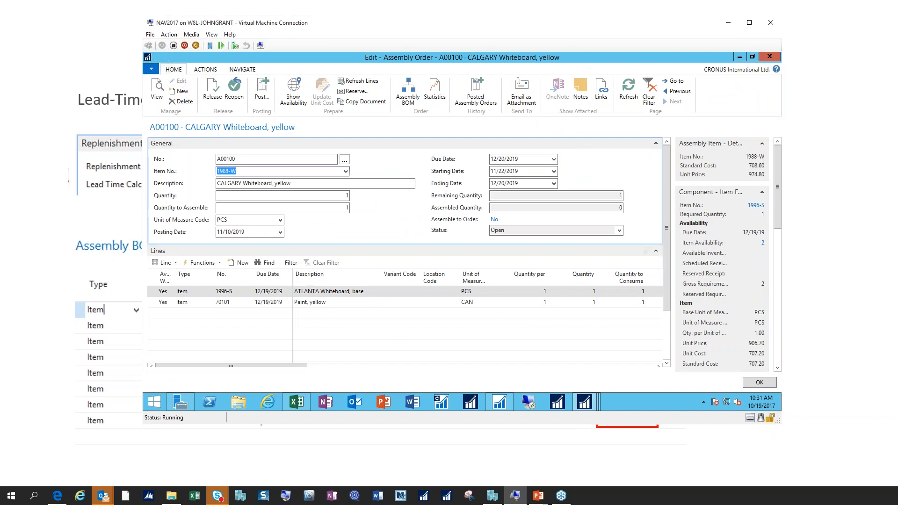
- Check the assembly order's due date and starting date against the due date of the ATLANTA Whiteboard, base component line
{"action": "left_click", "coordinate": [536, 158]}
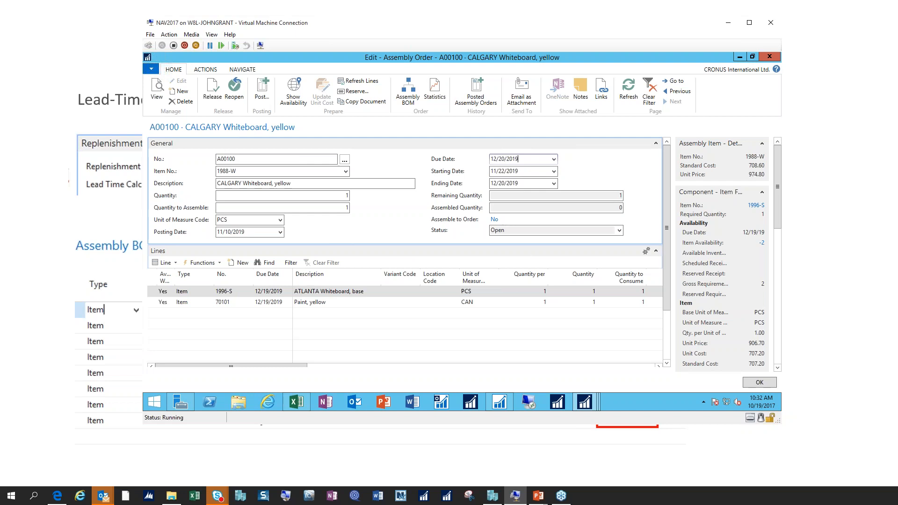
{"action": "left_click", "coordinate": [520, 172]}
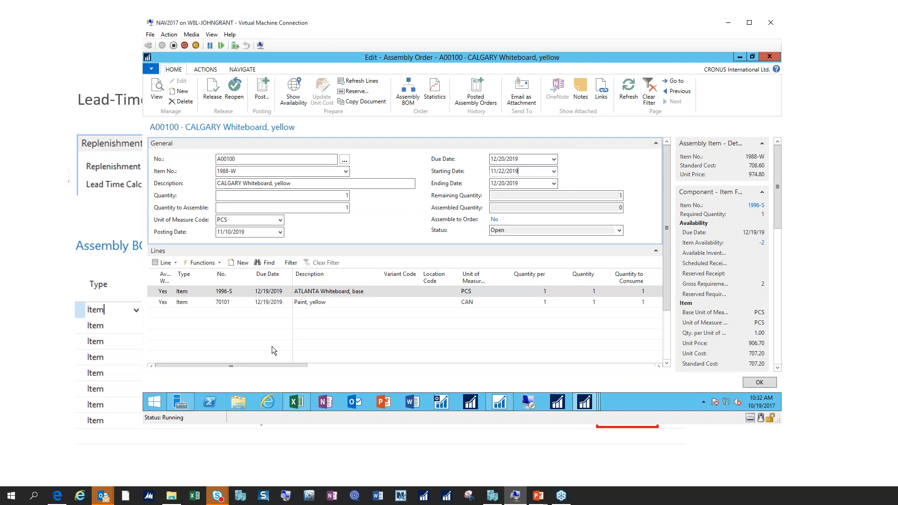
{"action": "left_click", "coordinate": [271, 295]}
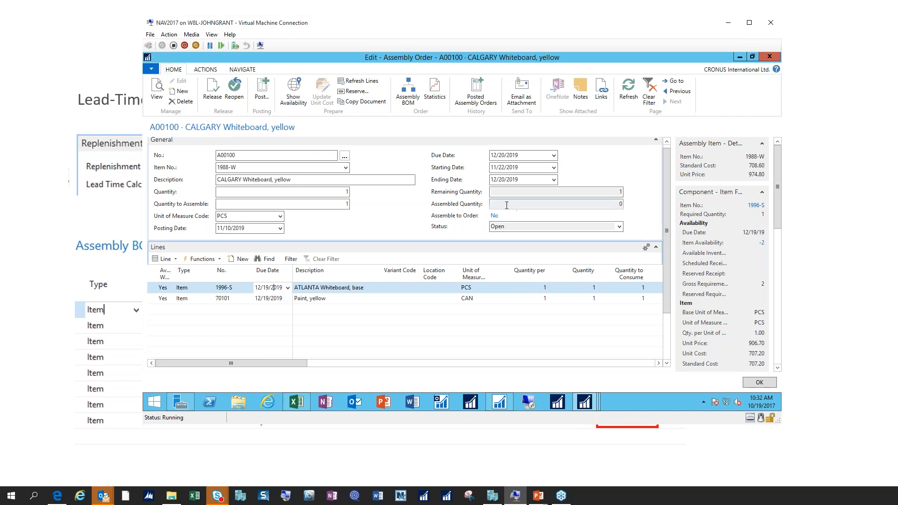
{"action": "left_click", "coordinate": [539, 155]}
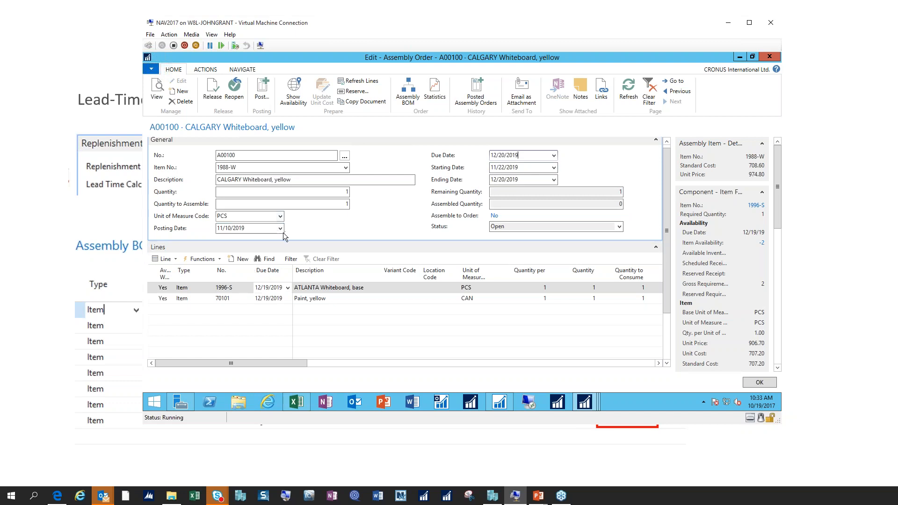
- Open item 1988-W's card from the assembly order and check the component lead-time offsets in its assembly BOM
{"action": "left_click", "coordinate": [345, 167]}
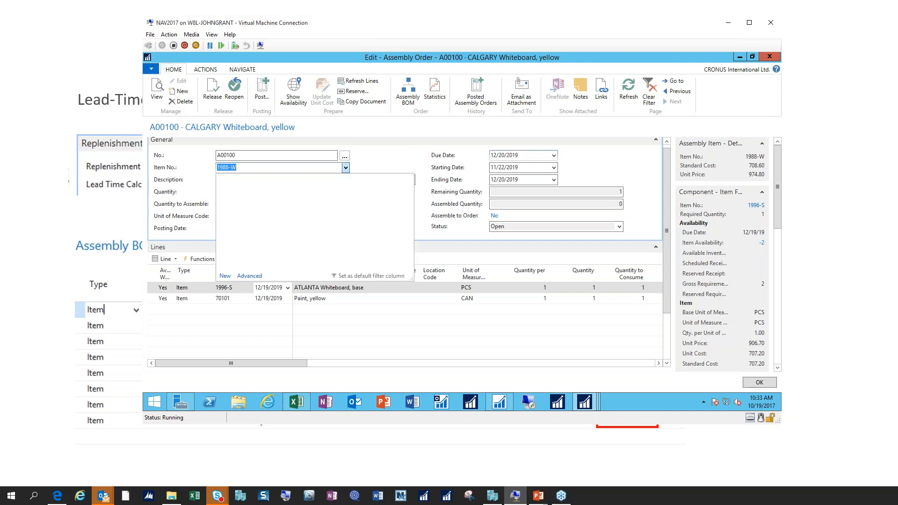
{"action": "left_click", "coordinate": [249, 276]}
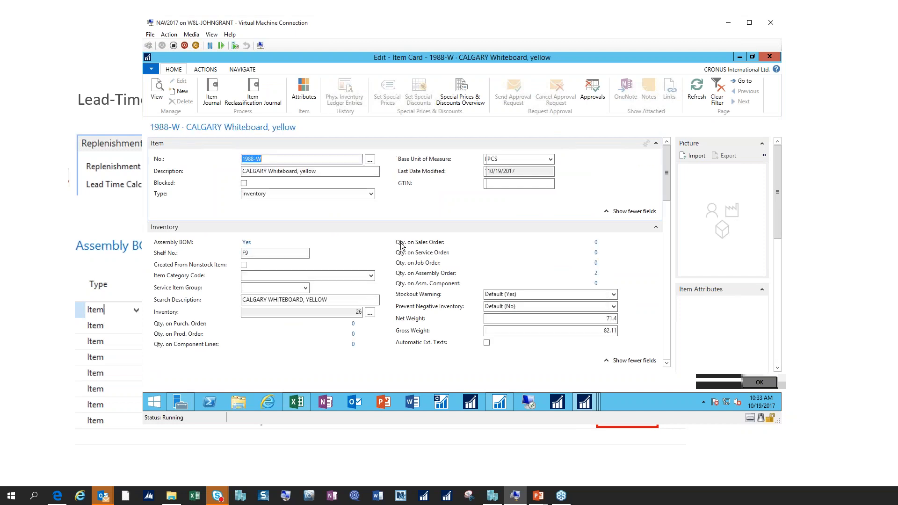
{"action": "left_click", "coordinate": [241, 69]}
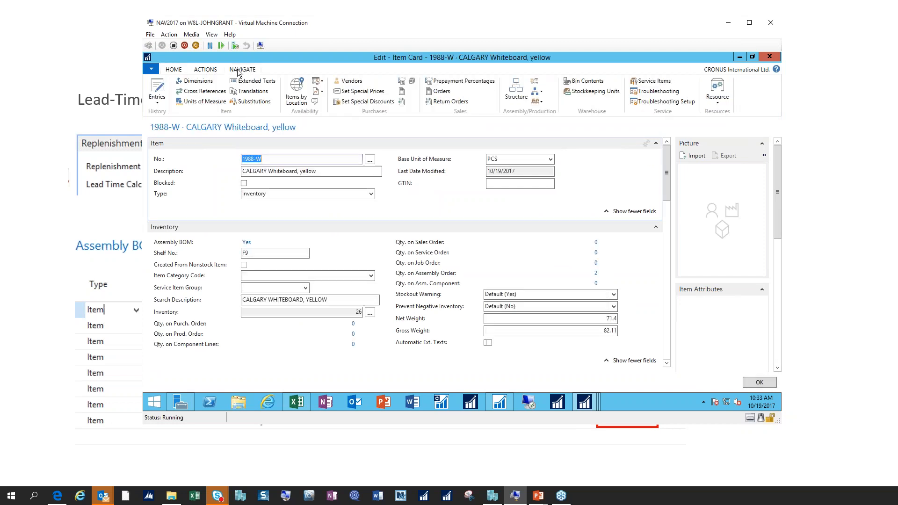
{"action": "left_click", "coordinate": [537, 91]}
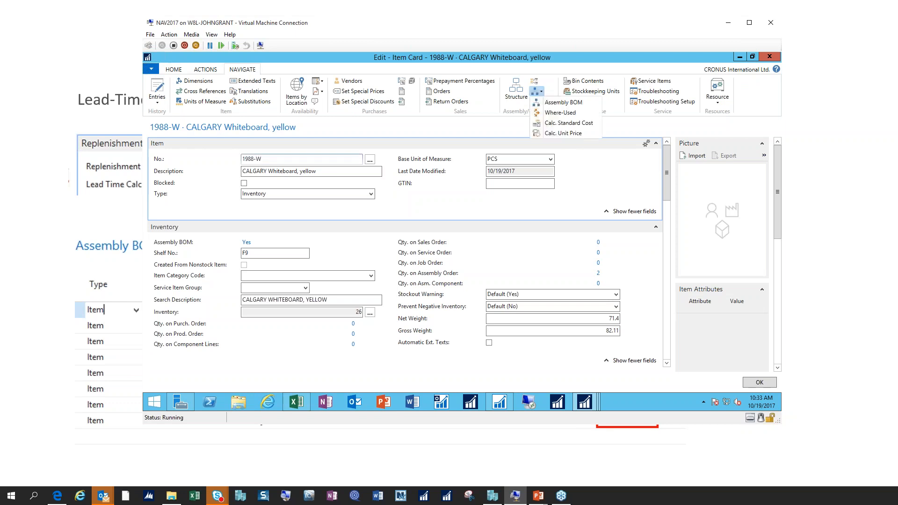
{"action": "left_click", "coordinate": [563, 102]}
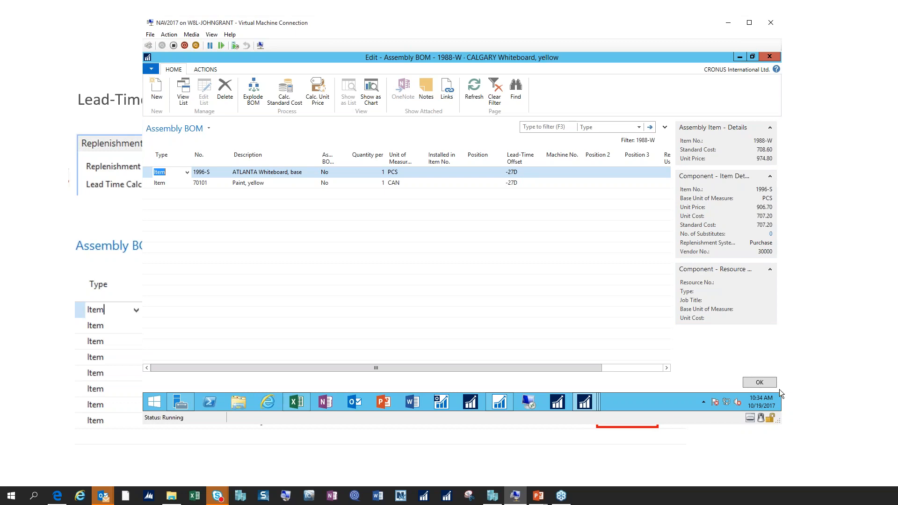
{"action": "left_click", "coordinate": [759, 383]}
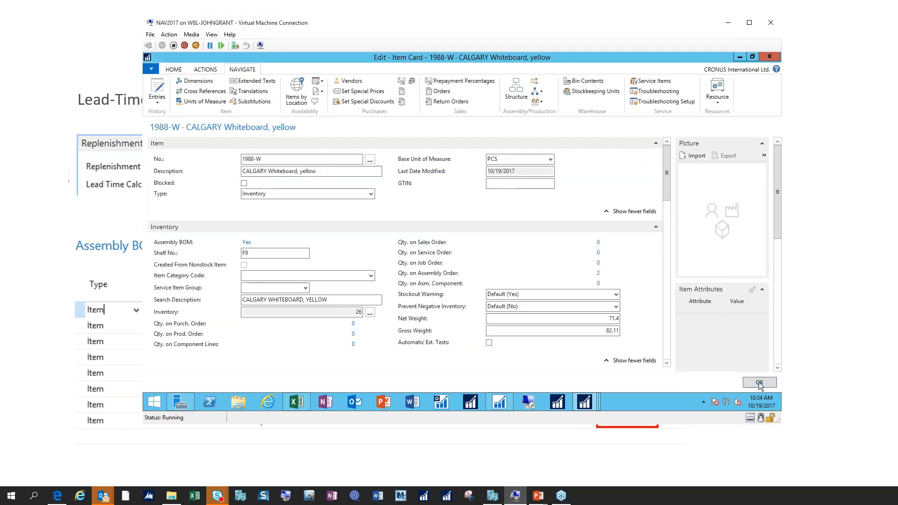
- Switch back to the PowerPoint presentation and advance to the Requisition and Planning Worksheet slide
{"action": "left_click", "coordinate": [731, 24]}
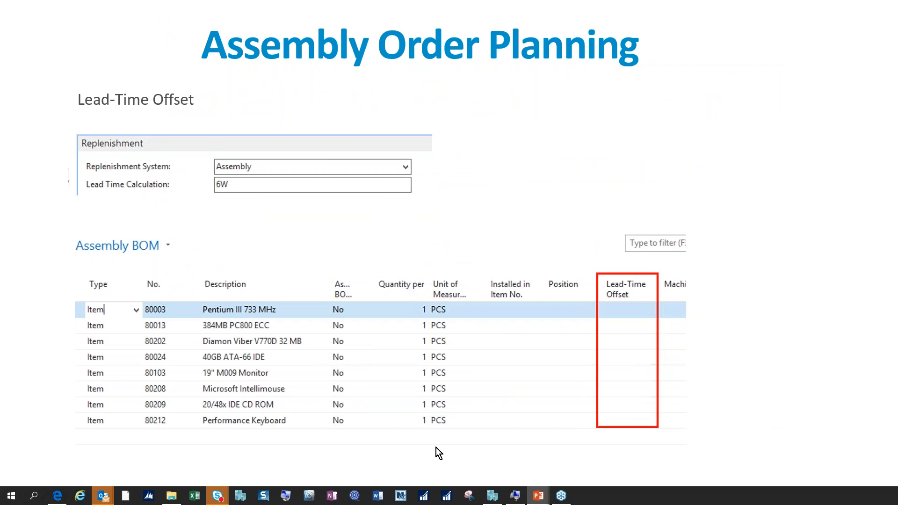
{"action": "key", "text": "Right"}
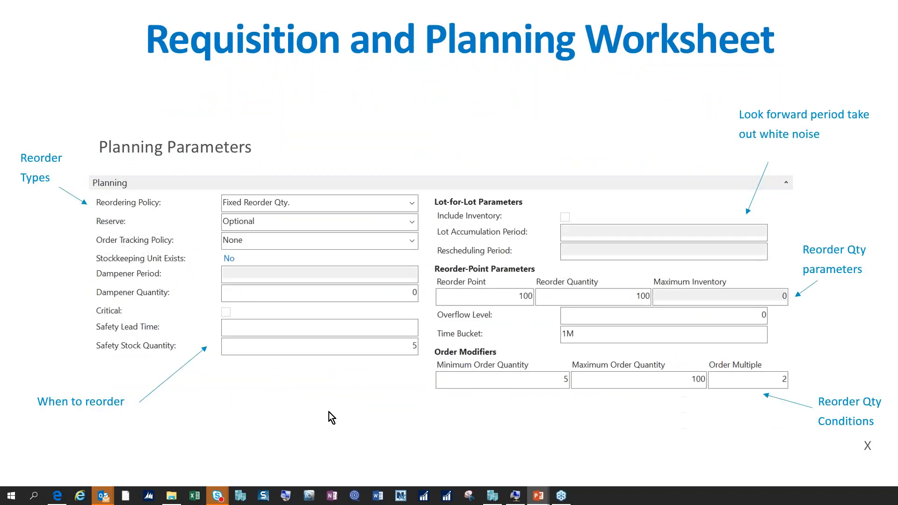
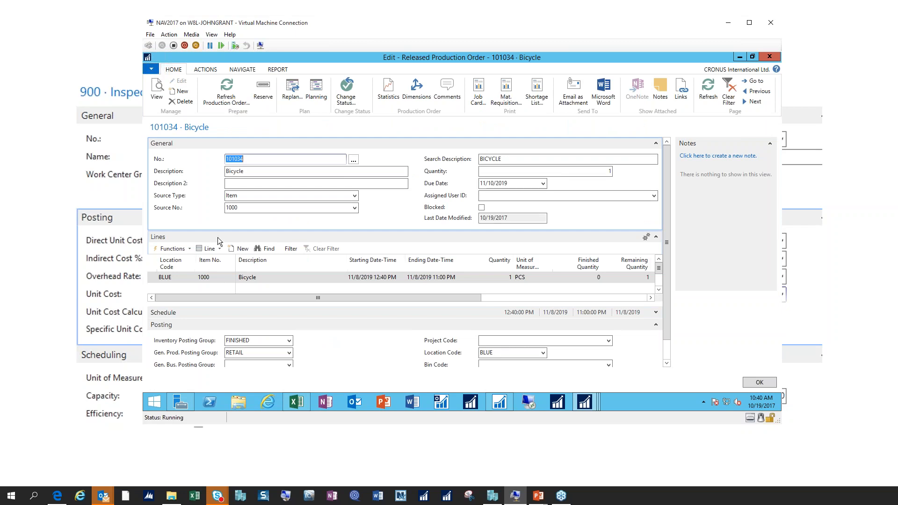
- Check the components and routing of the Bicycle line on the released production order
{"action": "left_click", "coordinate": [213, 250]}
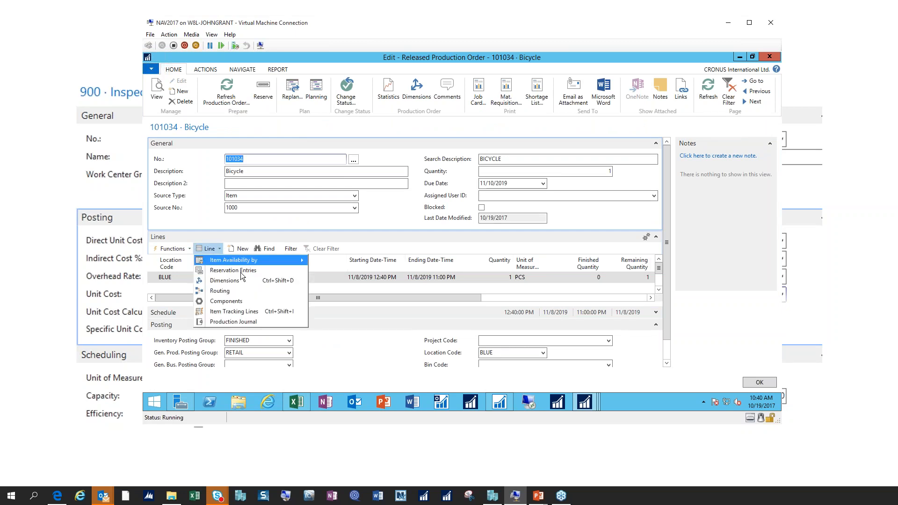
{"action": "left_click", "coordinate": [247, 299]}
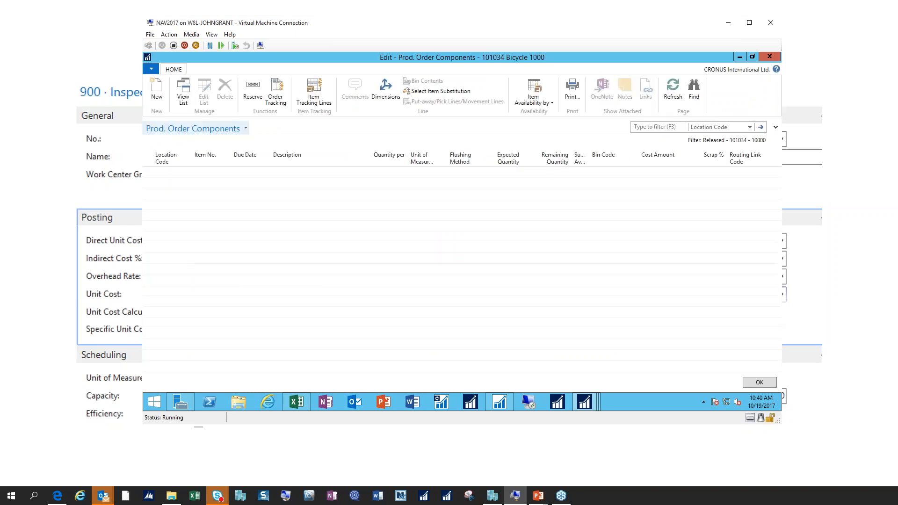
{"action": "left_click", "coordinate": [754, 384]}
{"action": "left_click", "coordinate": [209, 249]}
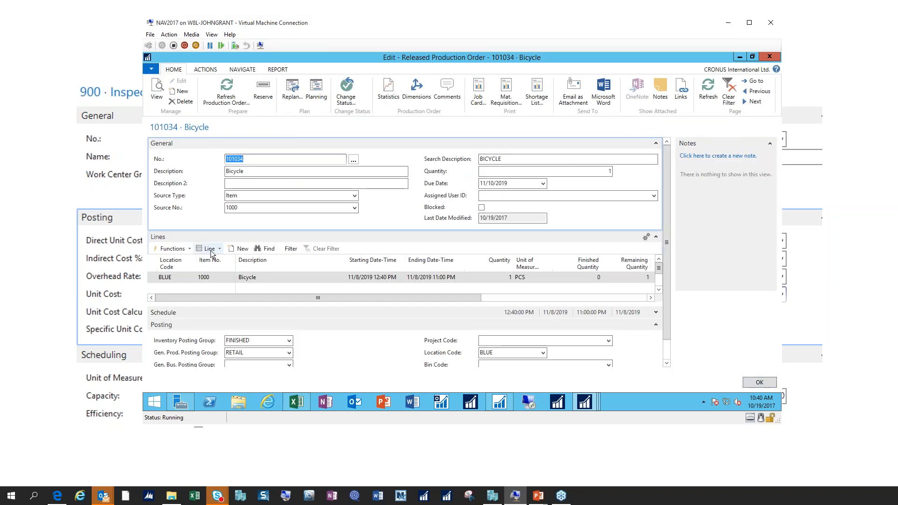
{"action": "left_click", "coordinate": [233, 292]}
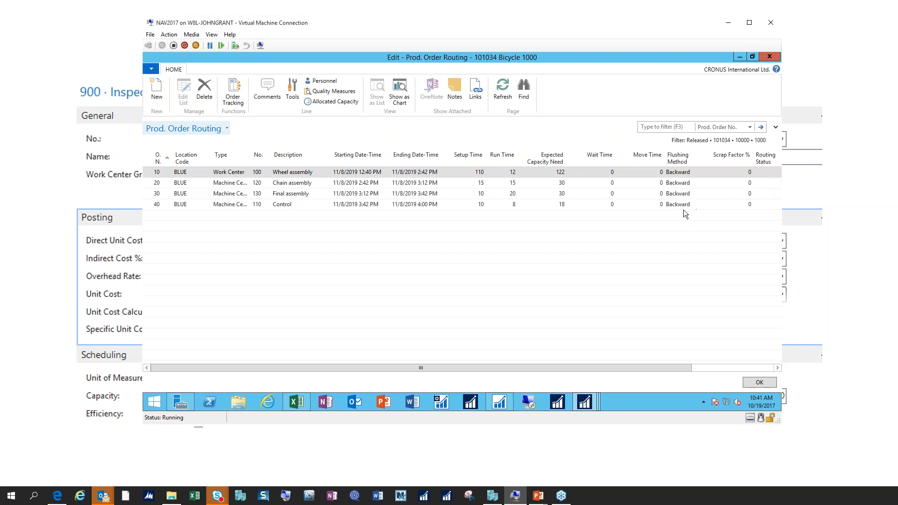
{"action": "left_click", "coordinate": [753, 383]}
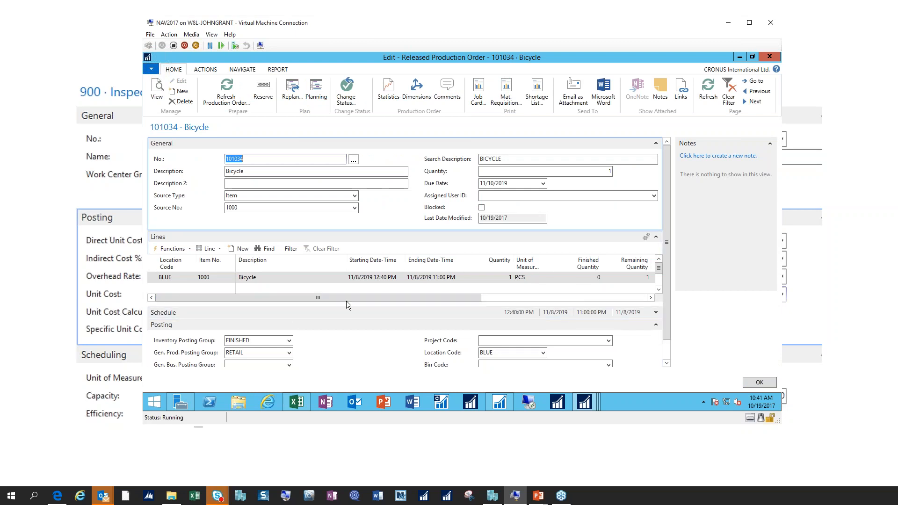
- Try to change the released Bicycle production order's status to Finished with posting date 11/10/2019
{"action": "left_click", "coordinate": [346, 90]}
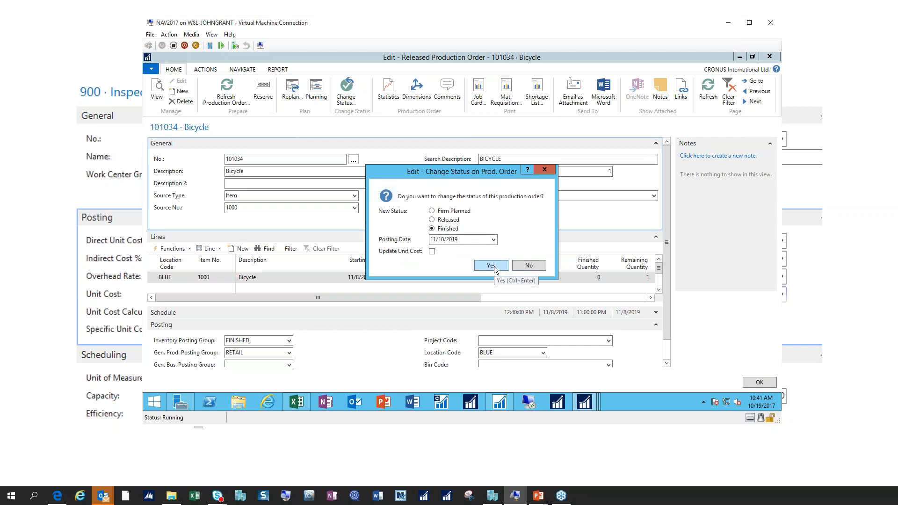
{"action": "left_click", "coordinate": [503, 267]}
{"action": "left_click", "coordinate": [502, 239]}
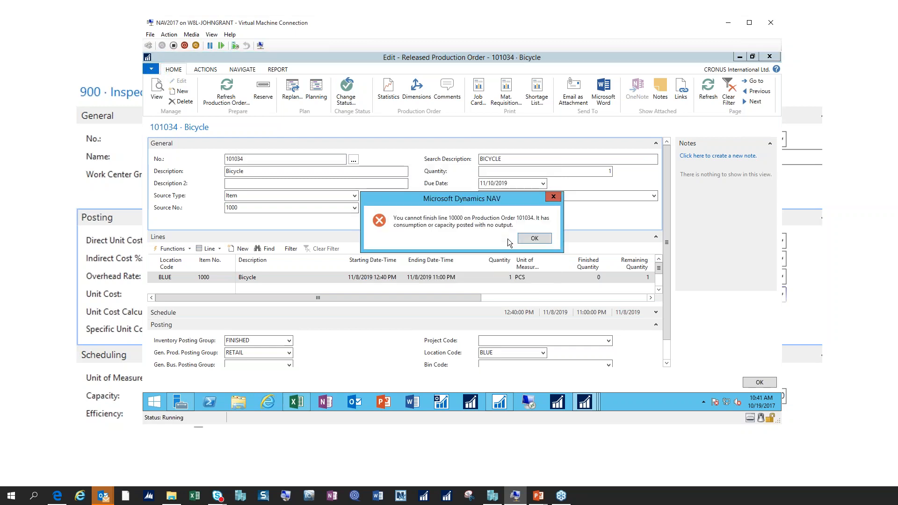
{"action": "left_click", "coordinate": [533, 238]}
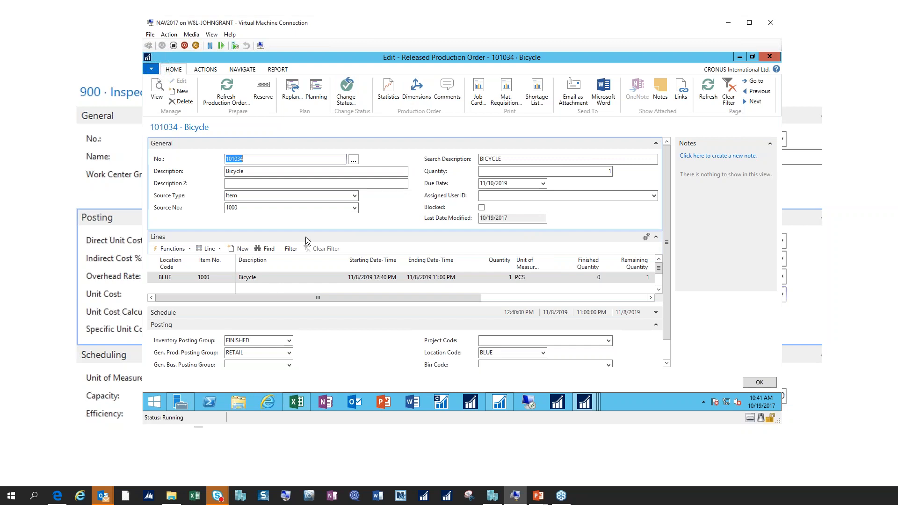
{"action": "left_click", "coordinate": [346, 96]}
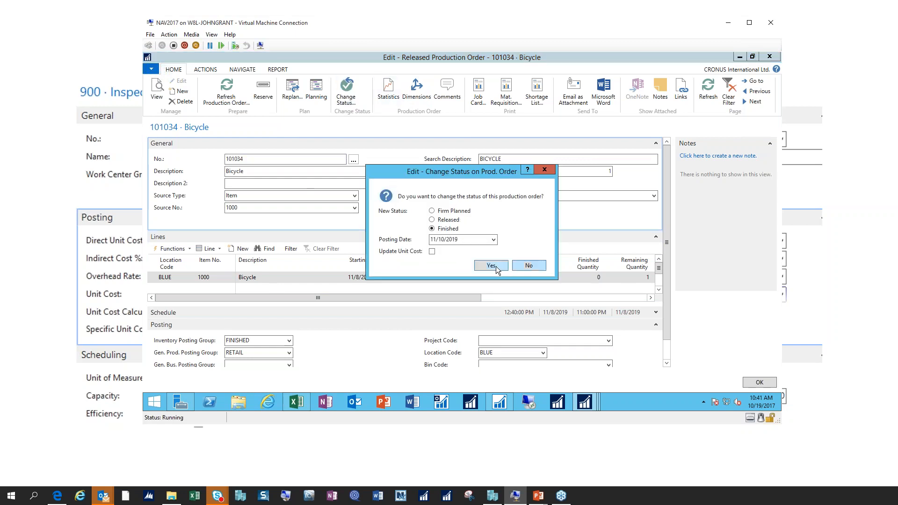
{"action": "left_click", "coordinate": [529, 265]}
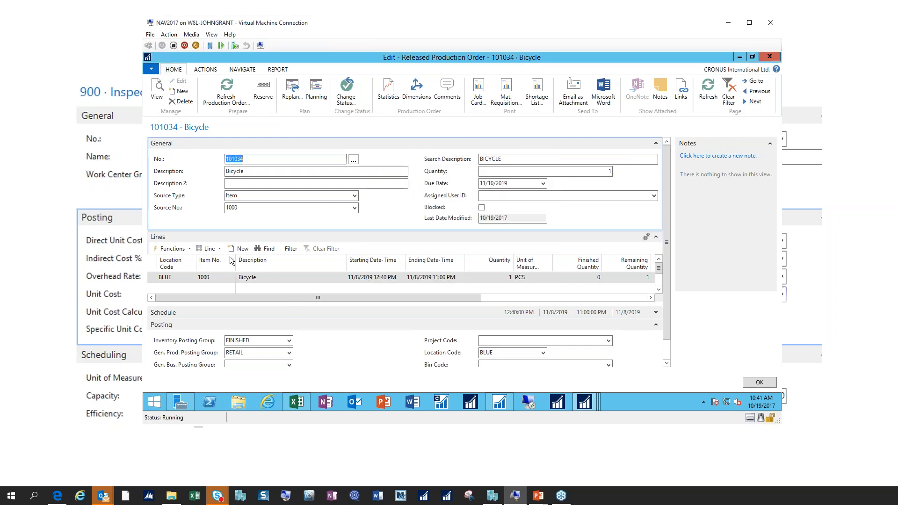
- Recheck the flushing methods in the Bicycle line's routing operations and component list
{"action": "left_click", "coordinate": [209, 248]}
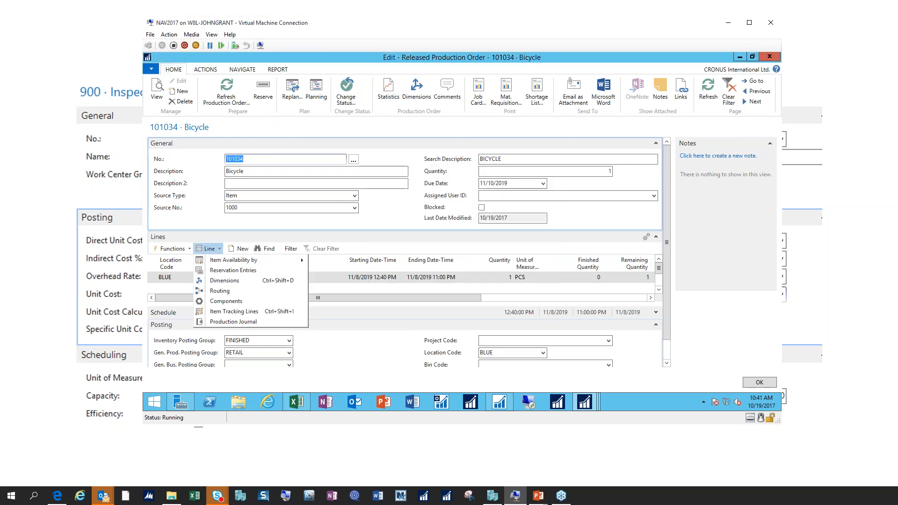
{"action": "left_click", "coordinate": [238, 290]}
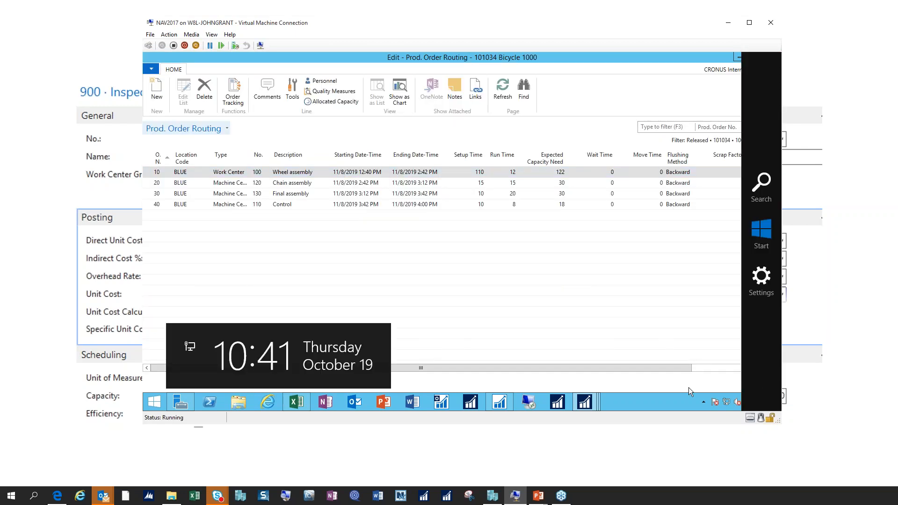
{"action": "left_click", "coordinate": [758, 381]}
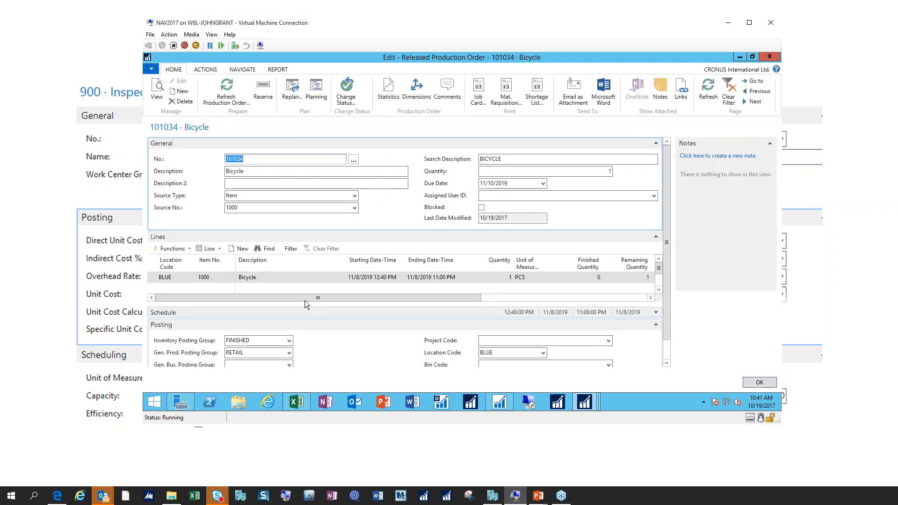
{"action": "left_click", "coordinate": [209, 248]}
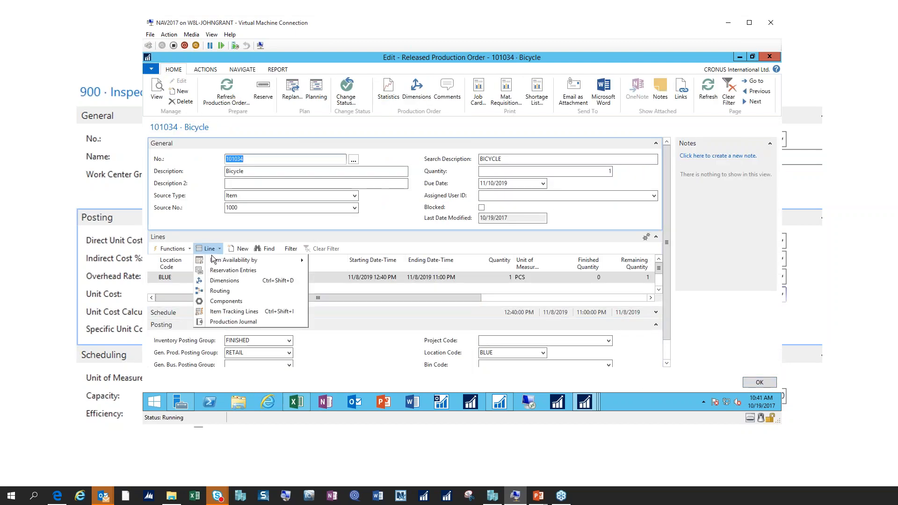
{"action": "left_click", "coordinate": [242, 300]}
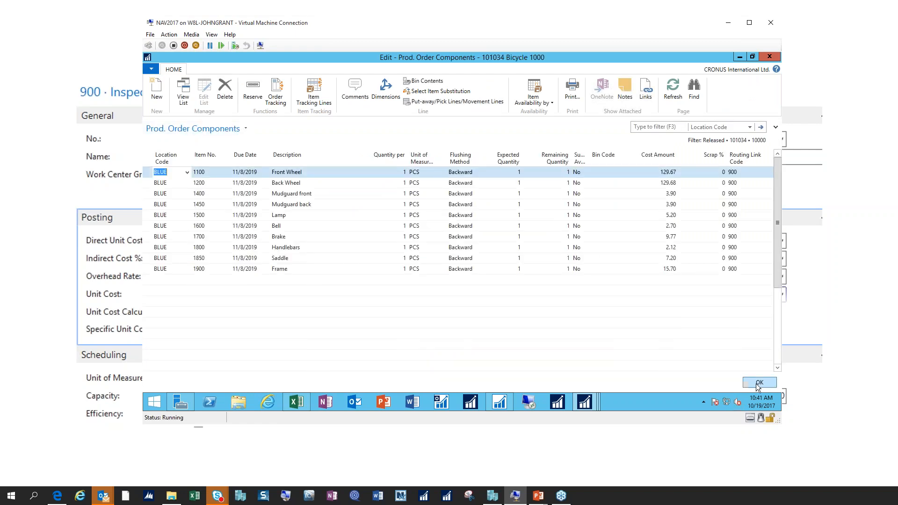
{"action": "left_click", "coordinate": [758, 384]}
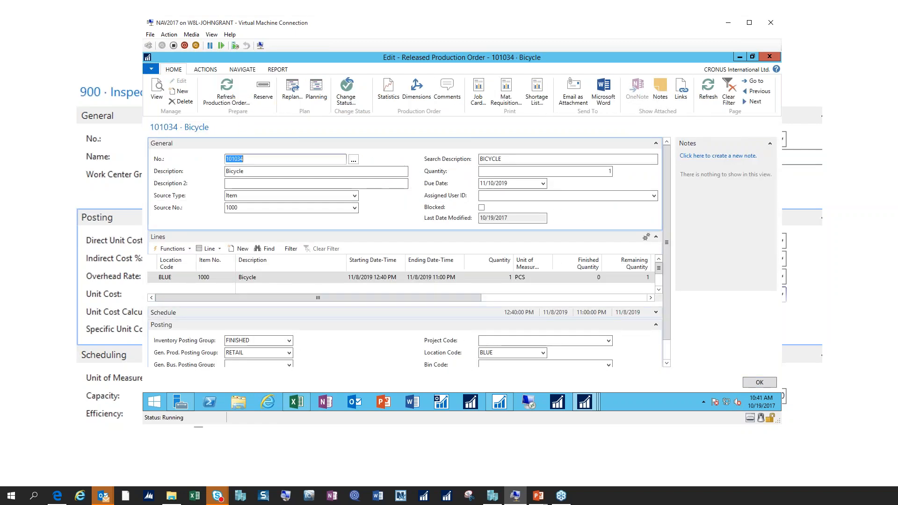
- Try again to set the Bicycle production order to Finished, accepting the missing output
{"action": "left_click", "coordinate": [346, 91]}
{"action": "left_click", "coordinate": [493, 264]}
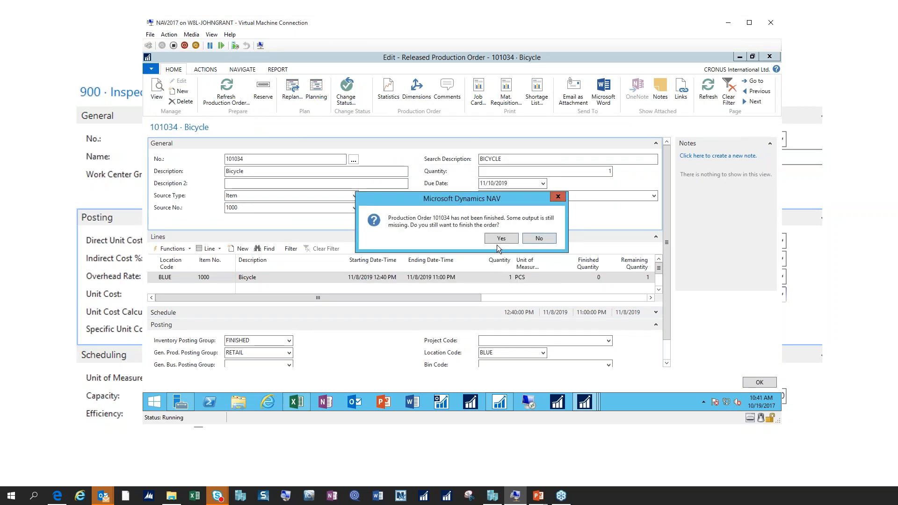
{"action": "left_click", "coordinate": [500, 239]}
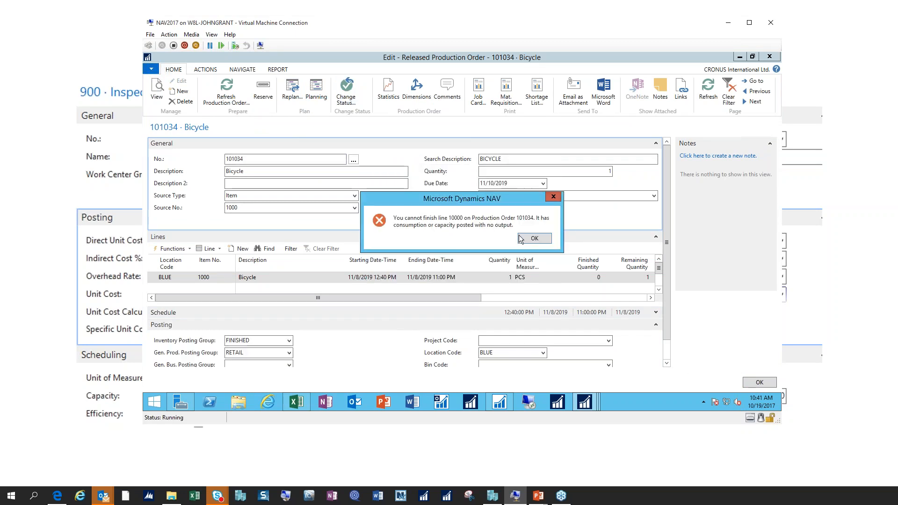
{"action": "left_click", "coordinate": [528, 238]}
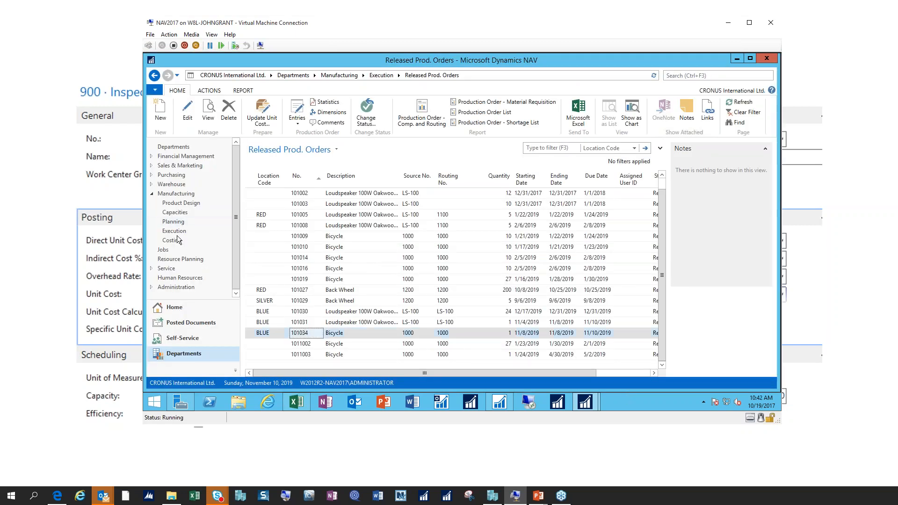
- Open the second Bicycle order due 11/10/2019 from the Finished Prod. Orders in the Manufacturing history
{"action": "left_click", "coordinate": [183, 194]}
{"action": "left_click", "coordinate": [296, 293]}
{"action": "left_click", "coordinate": [289, 136]}
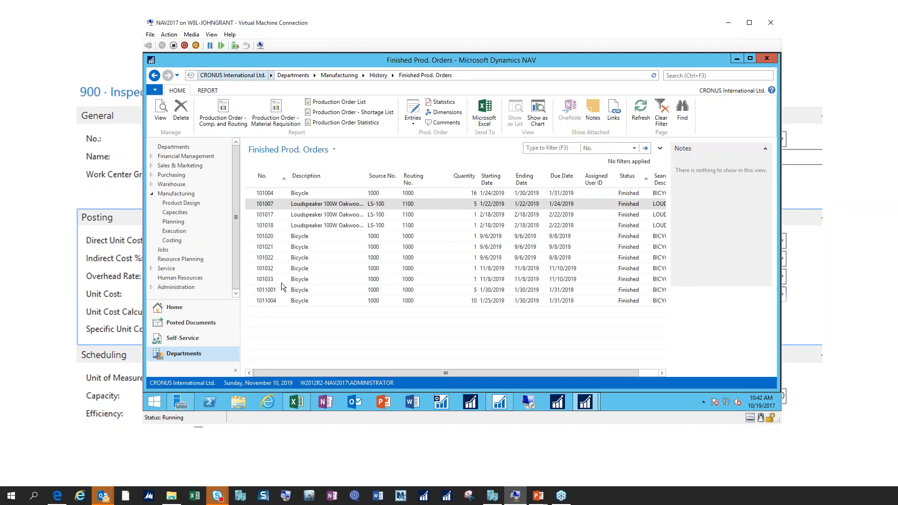
{"action": "left_click", "coordinate": [282, 280]}
{"action": "double_click", "coordinate": [282, 280]}
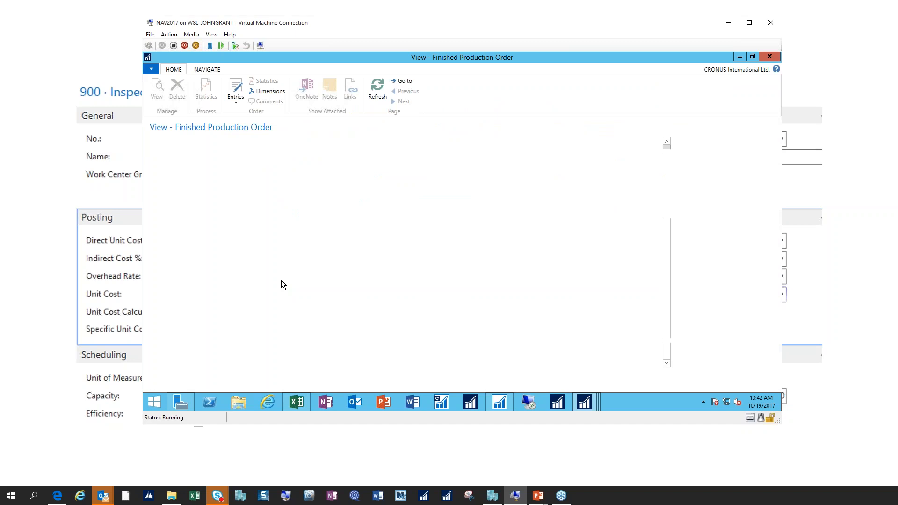
- Review the finished Bicycle order's item ledger entries and the capacity ledger entries for its routing operations
{"action": "left_click", "coordinate": [235, 95]}
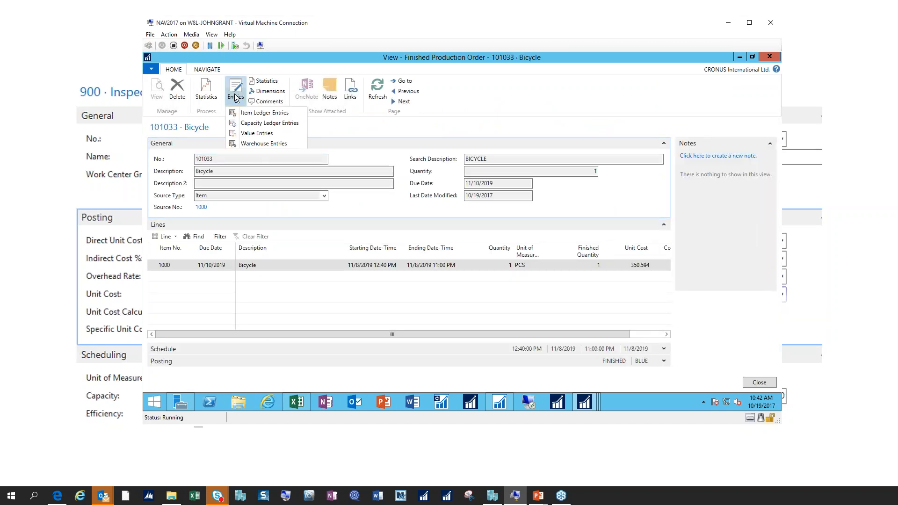
{"action": "left_click", "coordinate": [263, 113]}
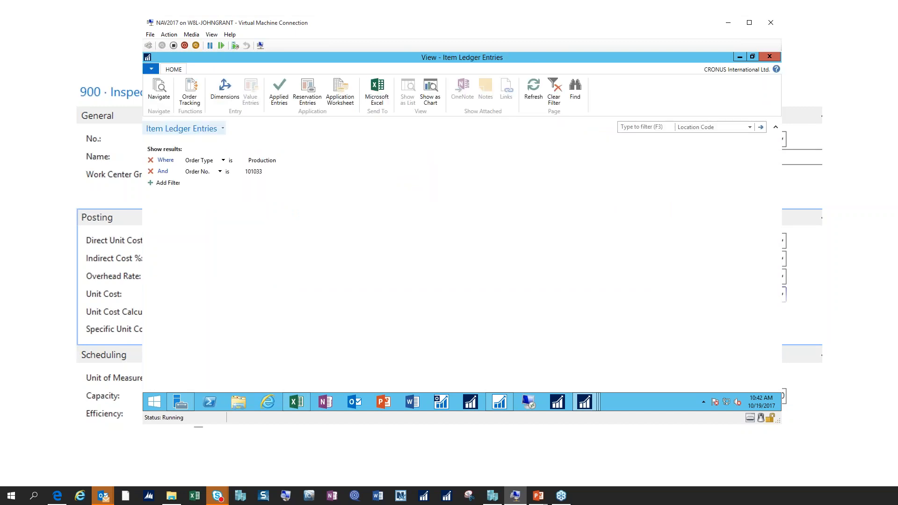
{"action": "left_click", "coordinate": [759, 382]}
{"action": "left_click", "coordinate": [235, 97]}
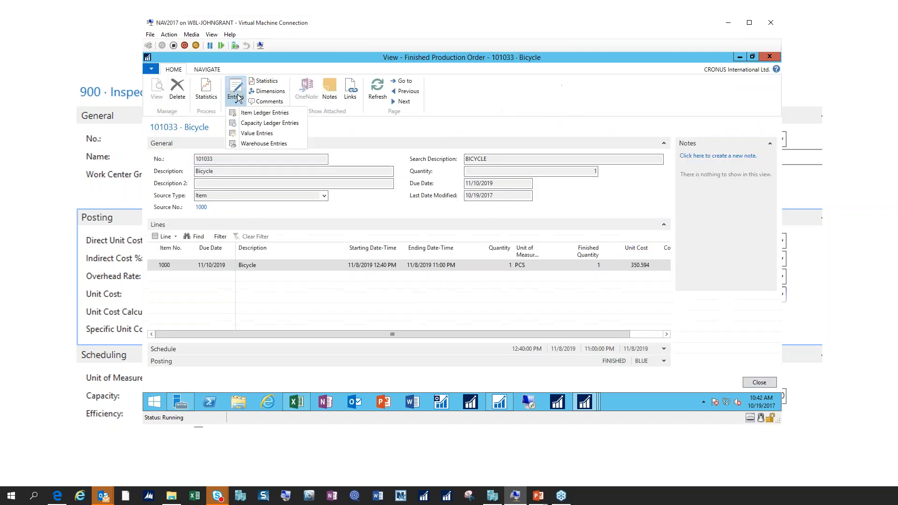
{"action": "left_click", "coordinate": [263, 125]}
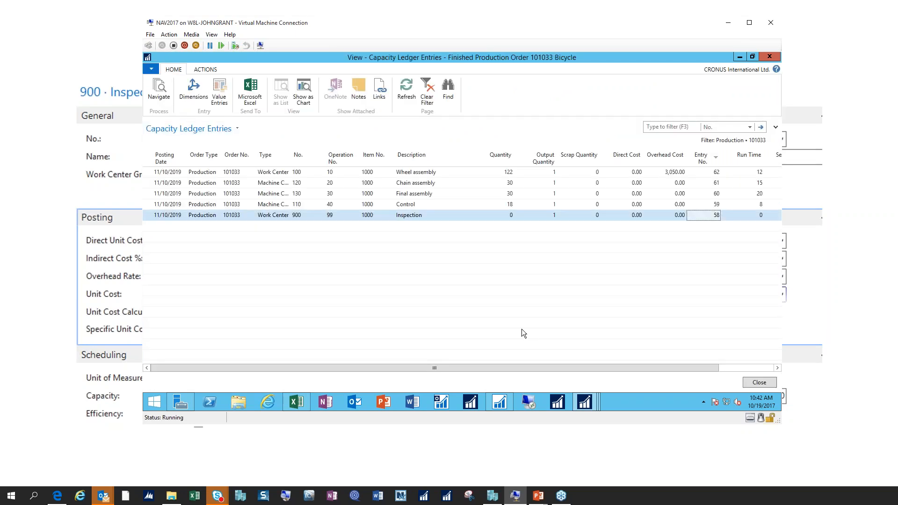
{"action": "left_click", "coordinate": [758, 383]}
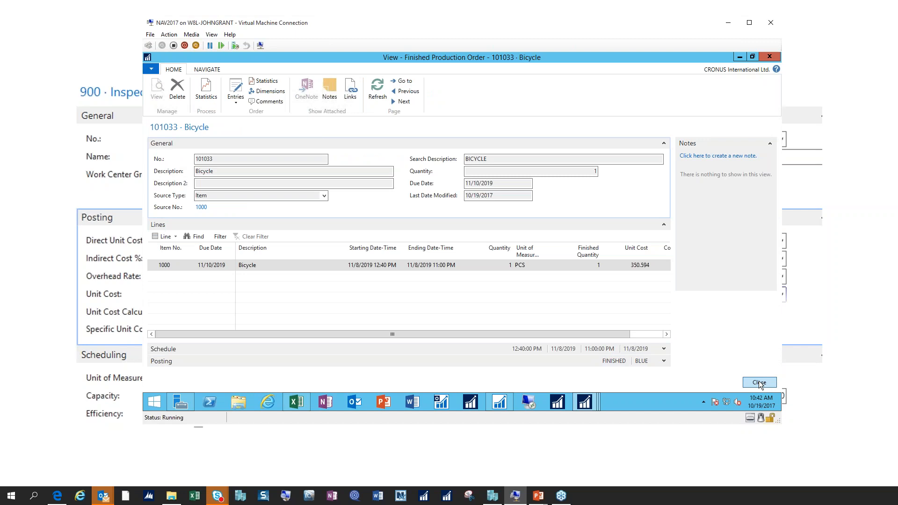
- Close the finished Bicycle production order and minimize the virtual machine window to return to the presentation
{"action": "left_click", "coordinate": [759, 382]}
{"action": "left_click", "coordinate": [725, 27]}
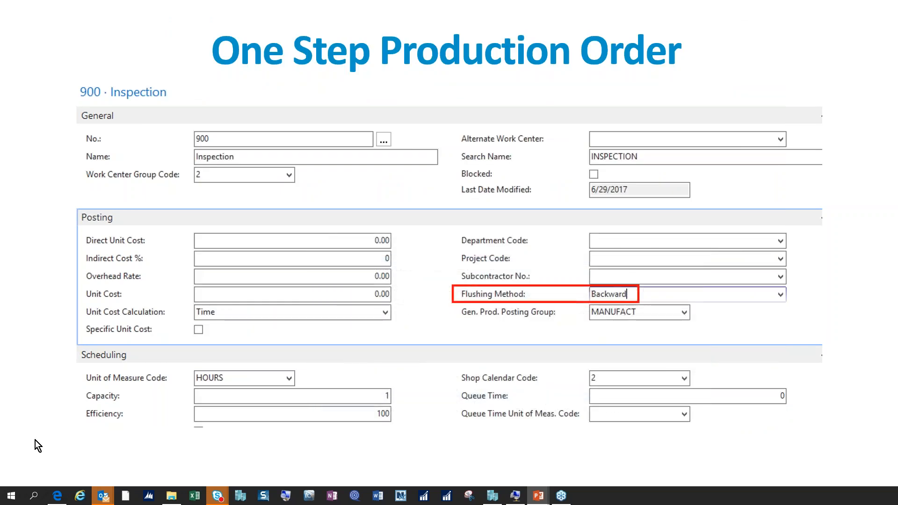
{"action": "left_click", "coordinate": [35, 439]}
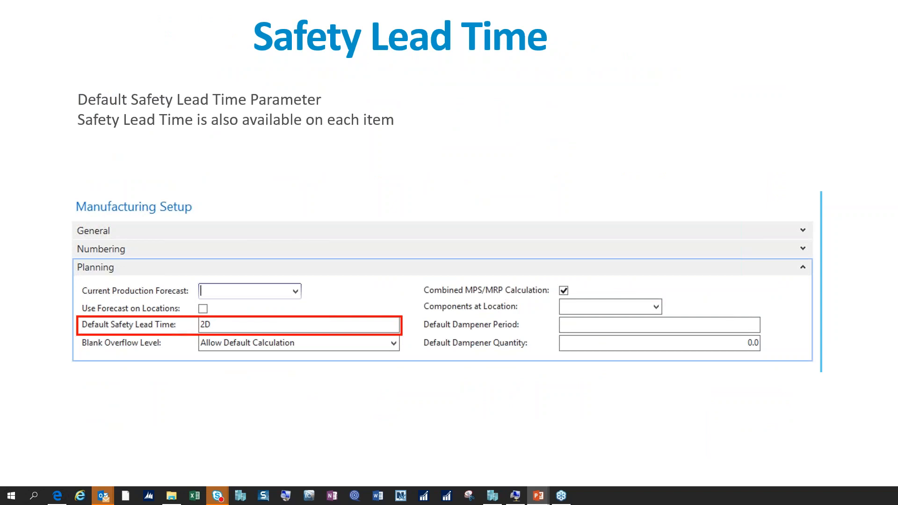
{"action": "key", "text": "Right"}
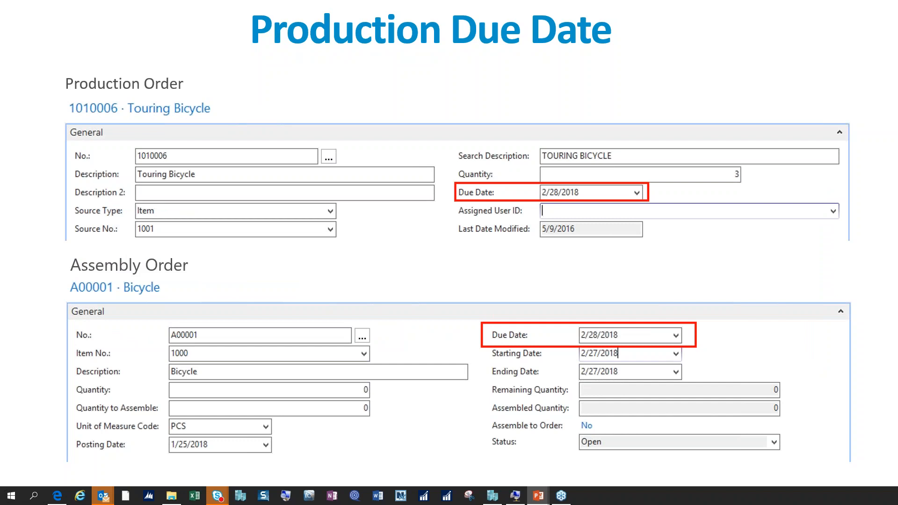
{"action": "key", "text": "Right"}
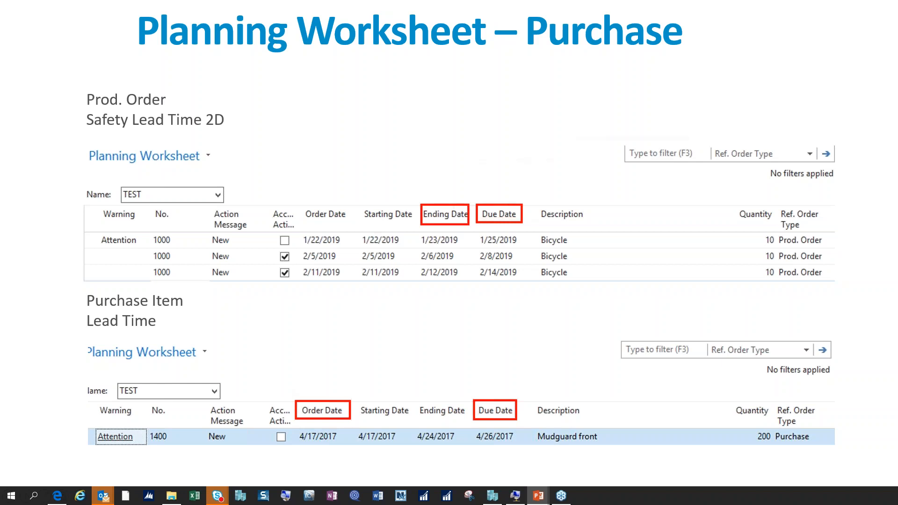
{"action": "key", "text": "Right"}
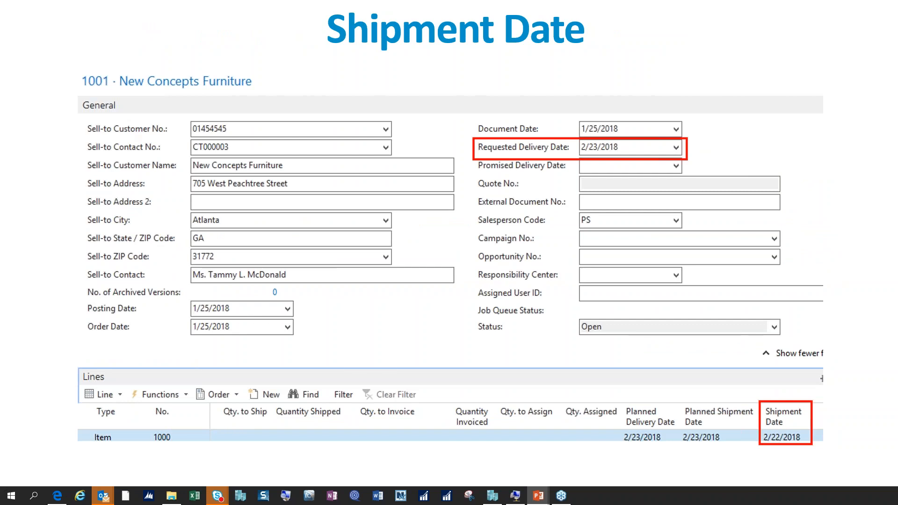
{"action": "key", "text": "Right"}
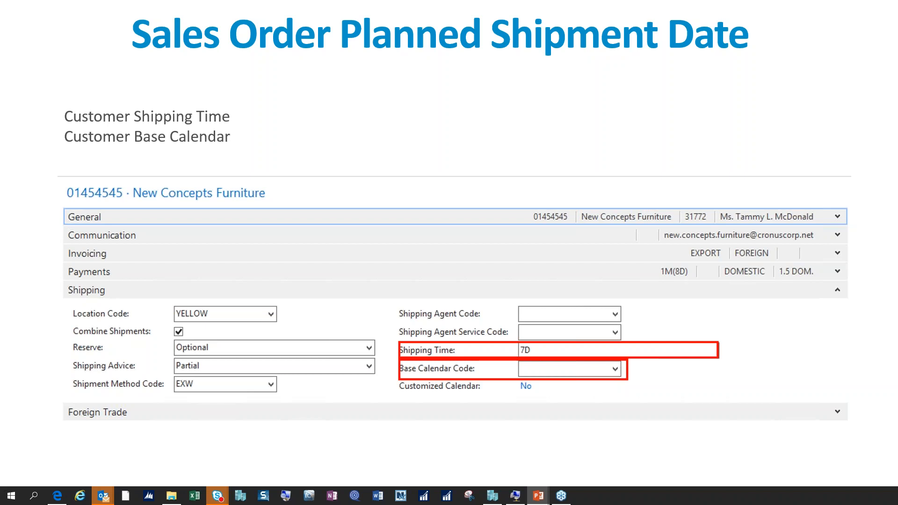
{"action": "key", "text": "Right"}
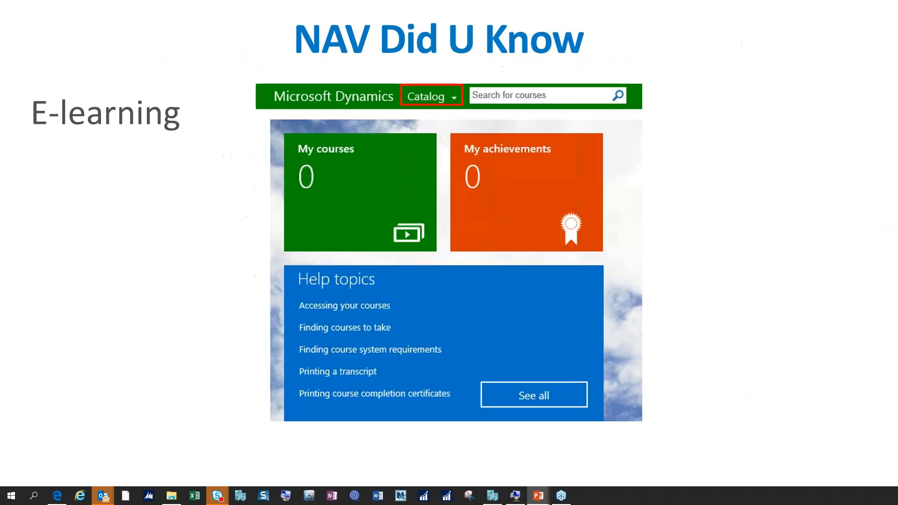
{"action": "key", "text": "Right"}
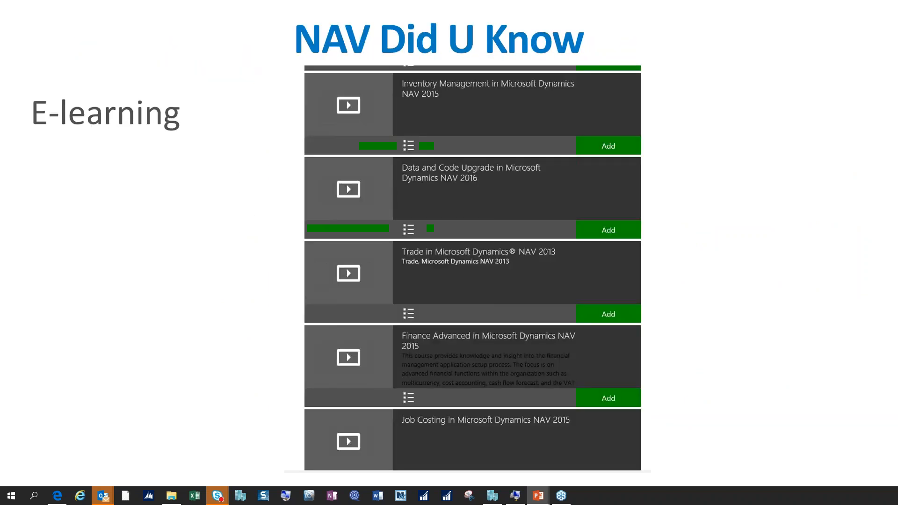
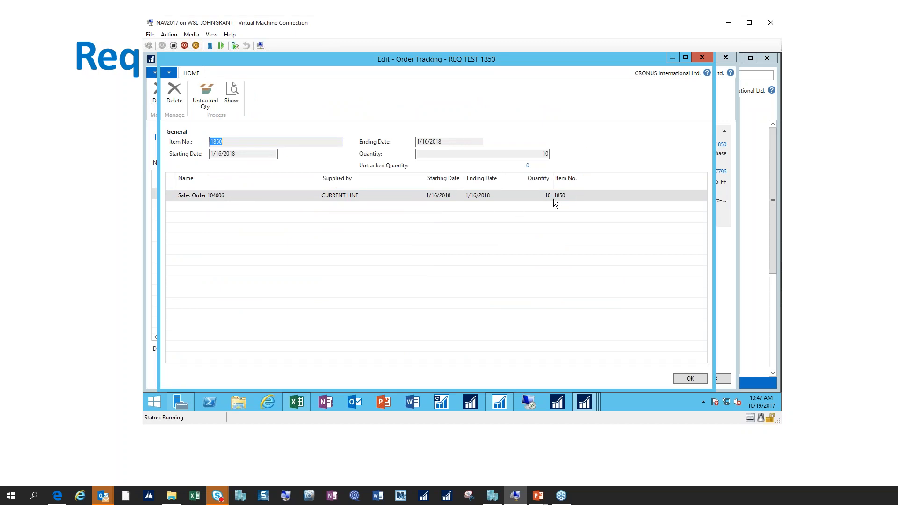
- Leave order tracking, open item availability by event for Saddle item 1850 from the requisition worksheet, and expand all periods
{"action": "left_click", "coordinate": [691, 378]}
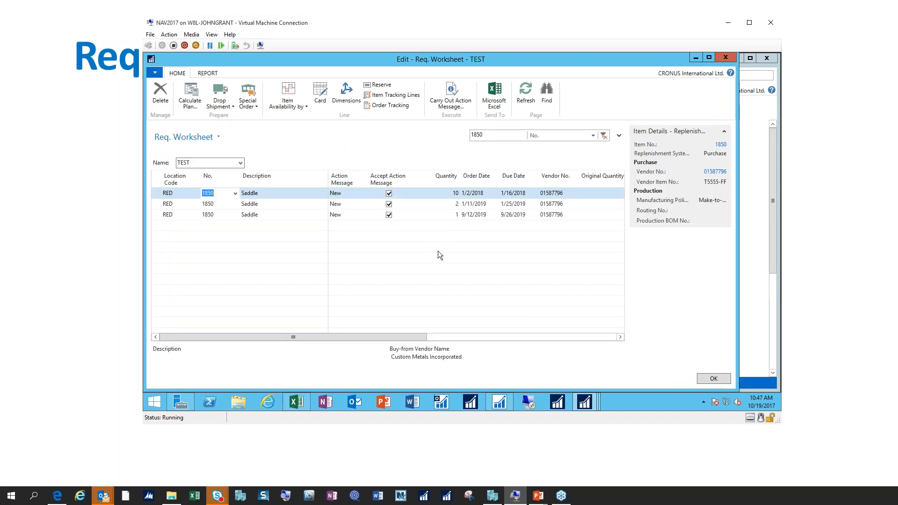
{"action": "left_click", "coordinate": [288, 105]}
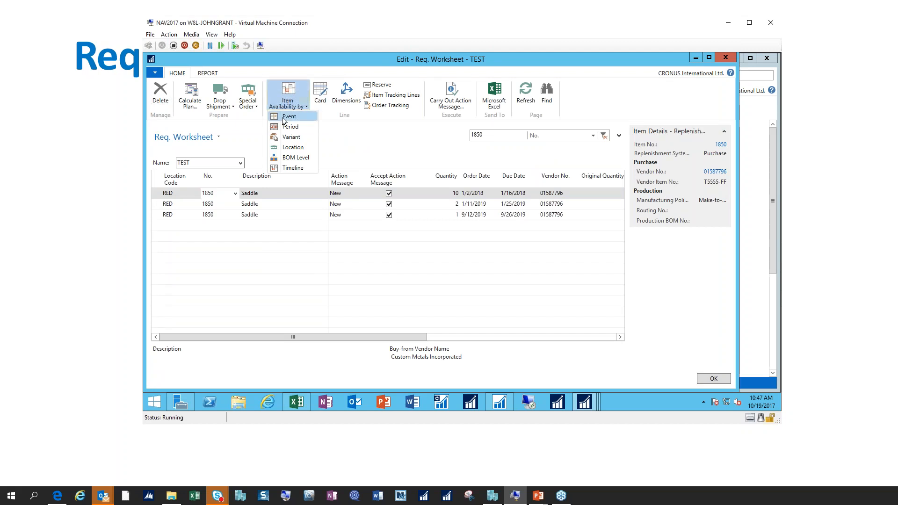
{"action": "left_click", "coordinate": [290, 117]}
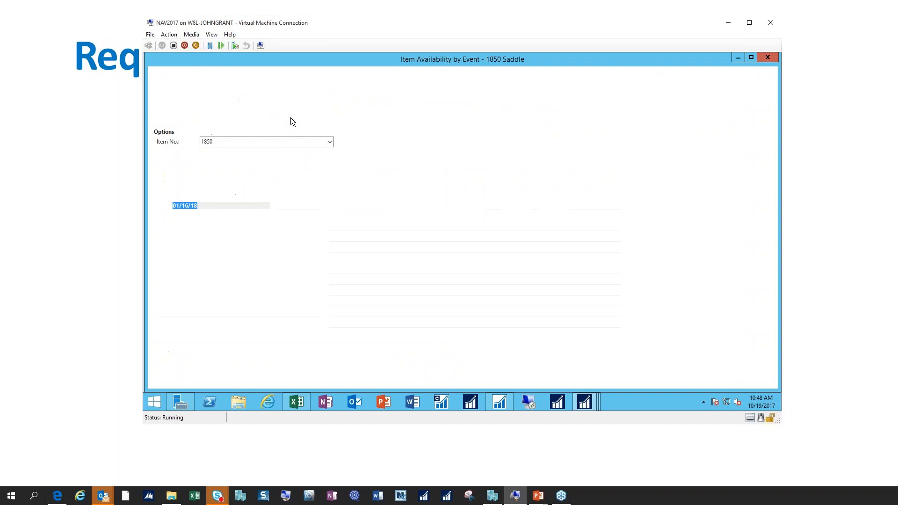
{"action": "left_click", "coordinate": [498, 166]}
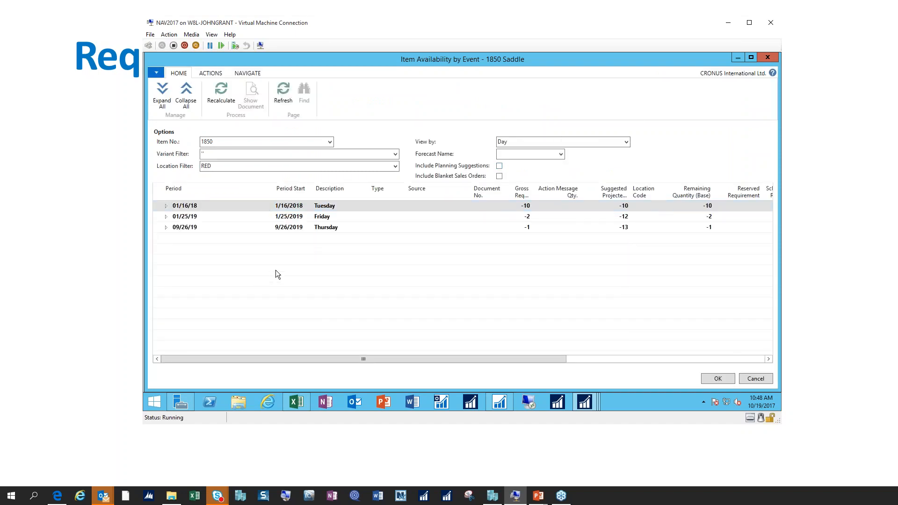
{"action": "left_click", "coordinate": [163, 93]}
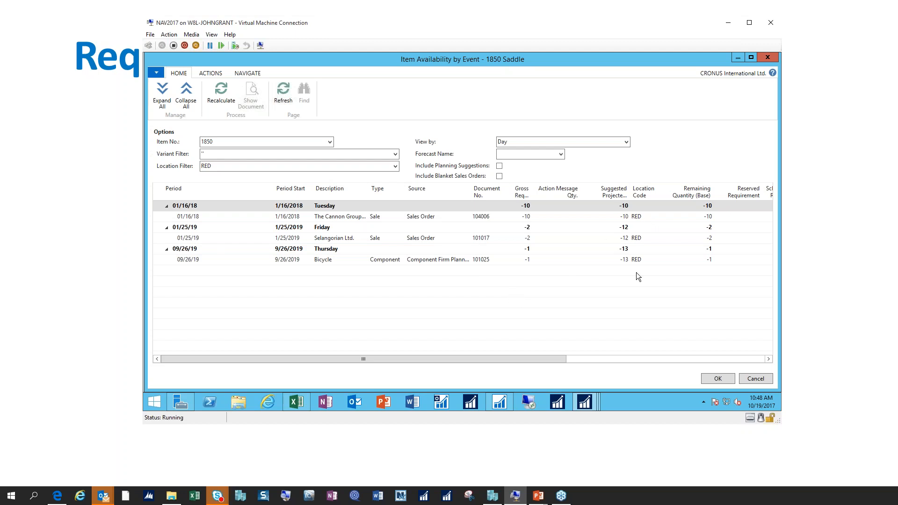
- Include planning suggestions in the Saddle's availability by event and examine the suggested purchases for 01/16/18 and 01/25/19
{"action": "left_click", "coordinate": [499, 167]}
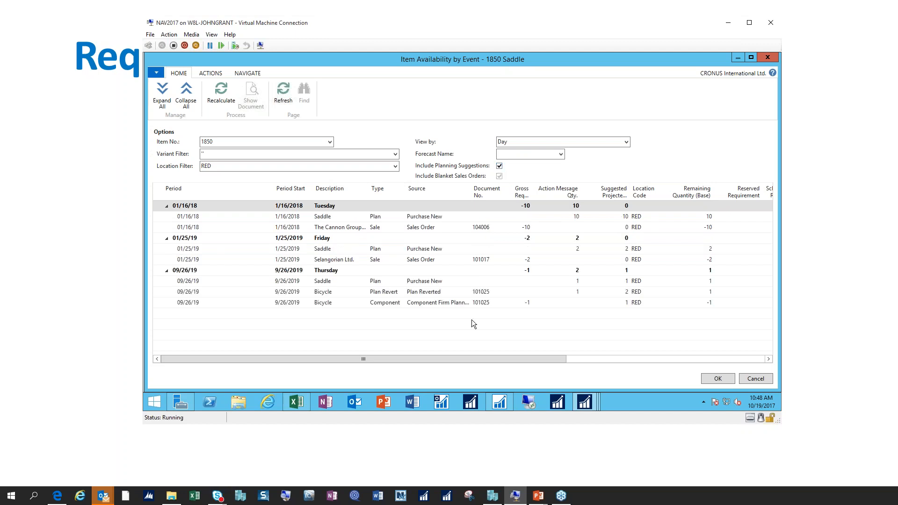
{"action": "left_click", "coordinate": [439, 219]}
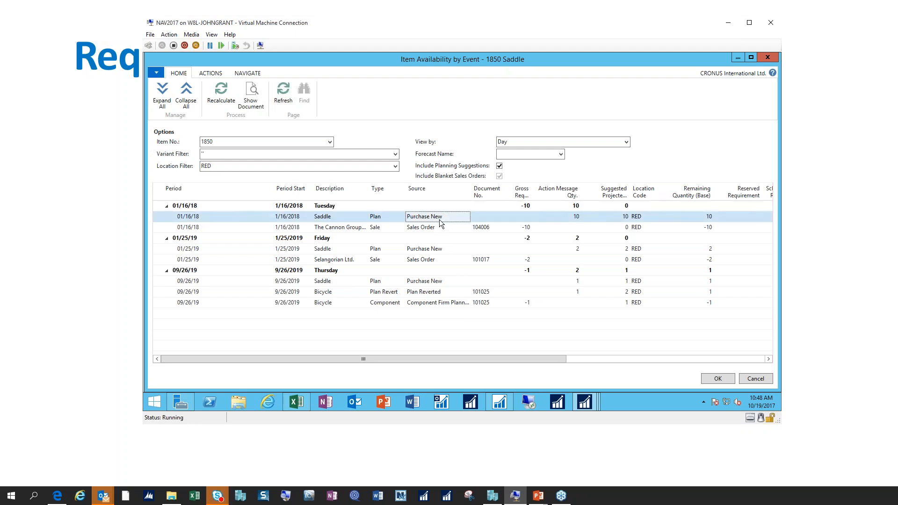
{"action": "left_click", "coordinate": [442, 250]}
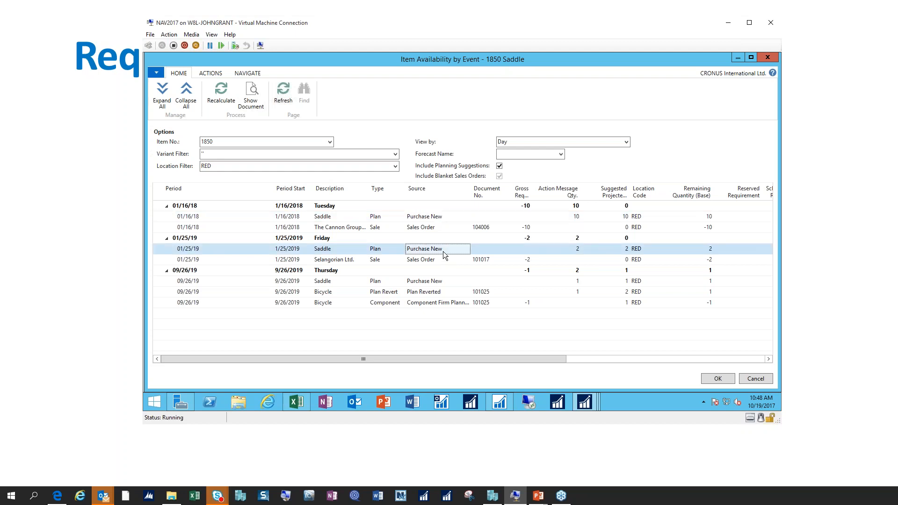
{"action": "left_click", "coordinate": [755, 378]}
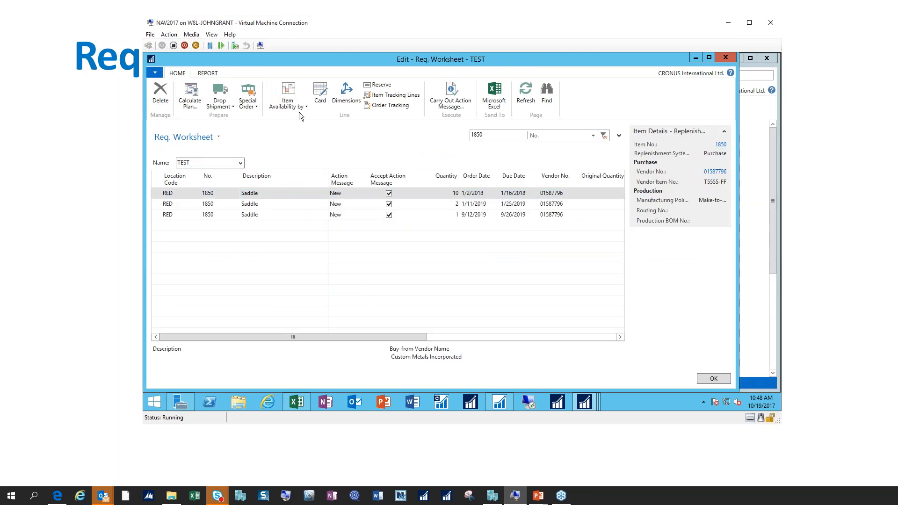
- Open item availability by timeline for the 1850 Saddle and include planning suggestions in the chart
{"action": "left_click", "coordinate": [289, 103]}
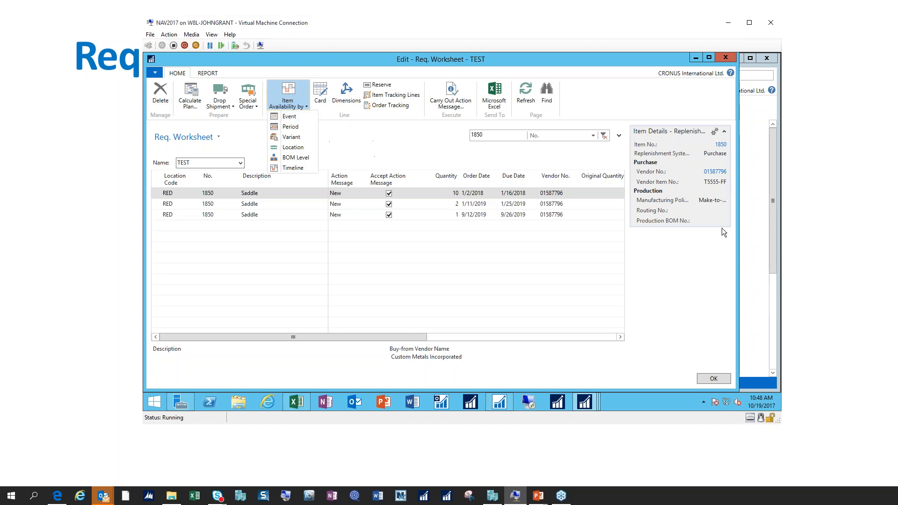
{"action": "left_click", "coordinate": [293, 168]}
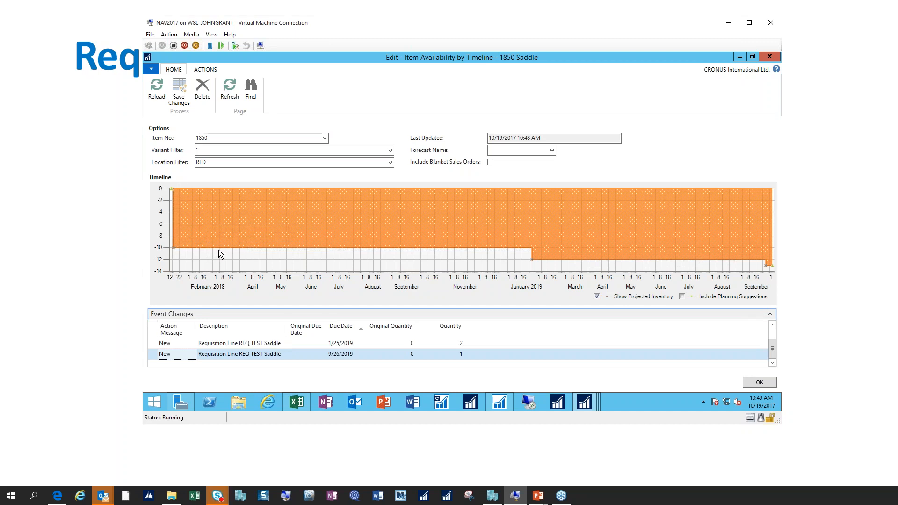
{"action": "left_click", "coordinate": [682, 297]}
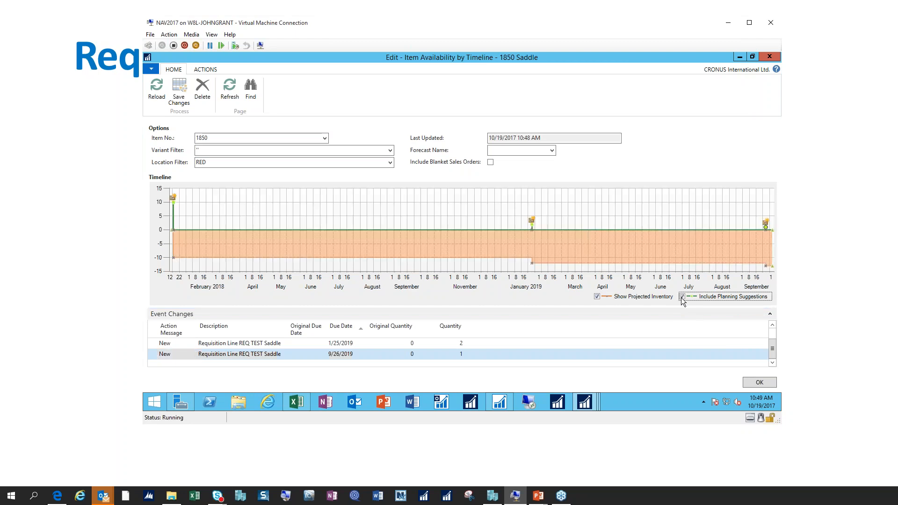
- Highlight the Saddle's 1/25/2019 event change on the timeline and inspect the requisition line behind the 9/26/2019 event change
{"action": "left_click", "coordinate": [245, 346]}
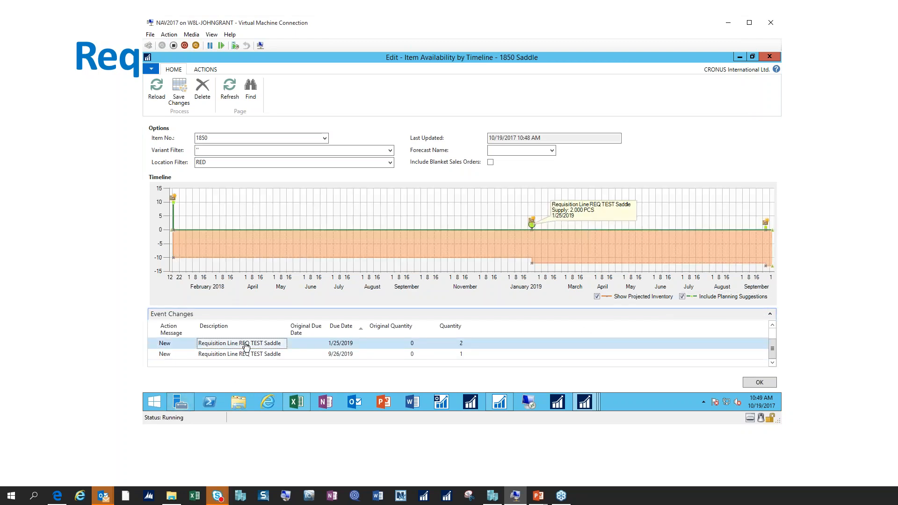
{"action": "left_click", "coordinate": [248, 358]}
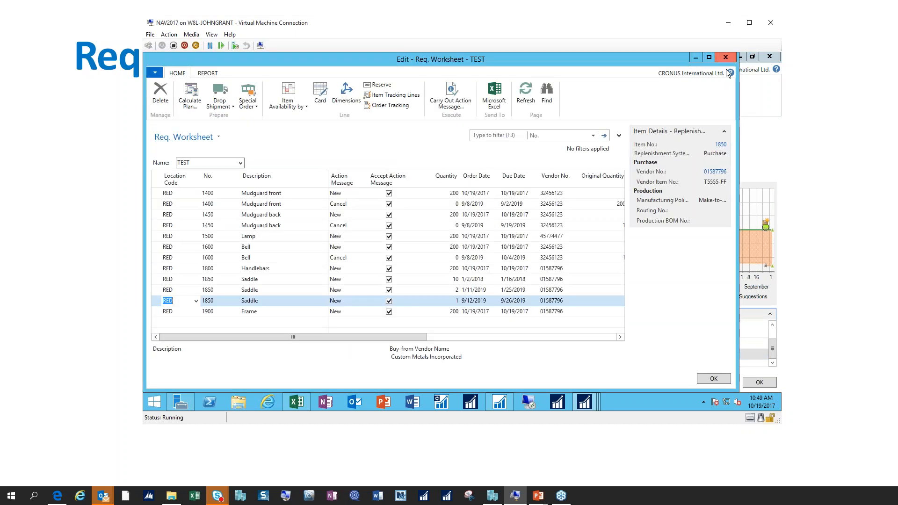
{"action": "left_click", "coordinate": [711, 378]}
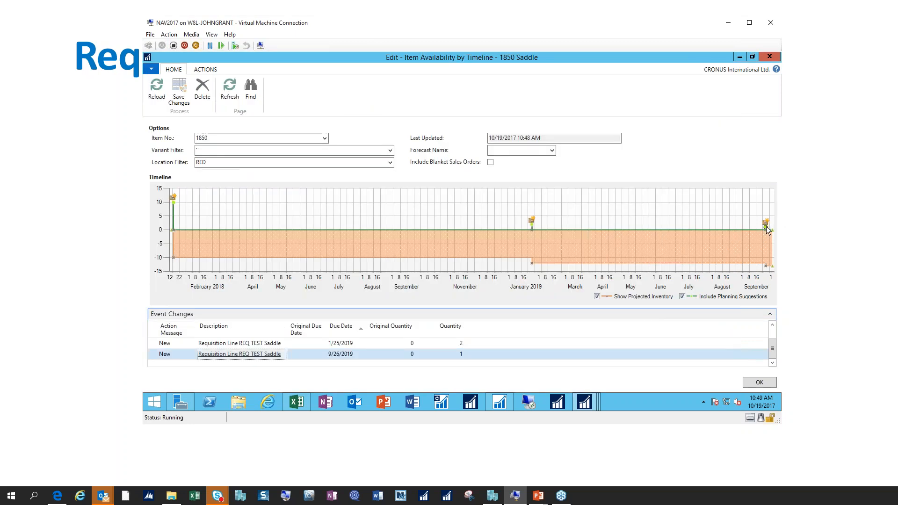
{"action": "left_click", "coordinate": [275, 358]}
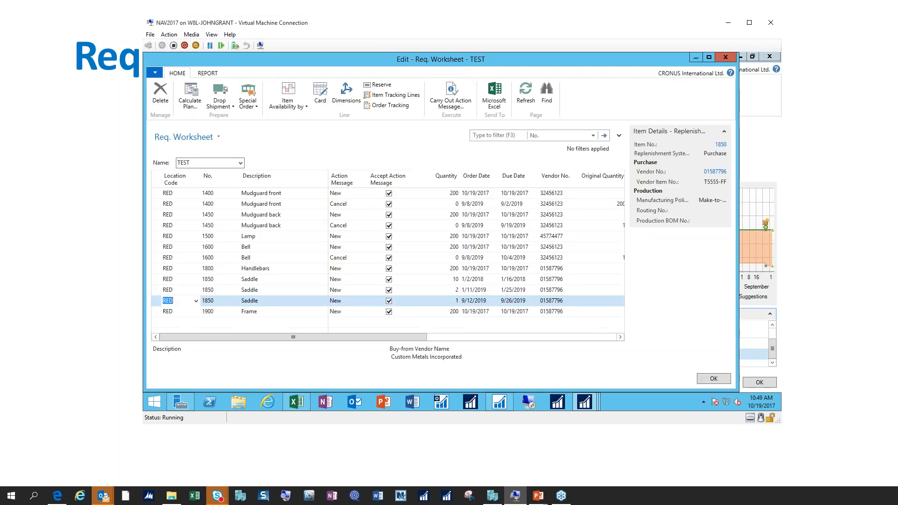
{"action": "left_click", "coordinate": [717, 375]}
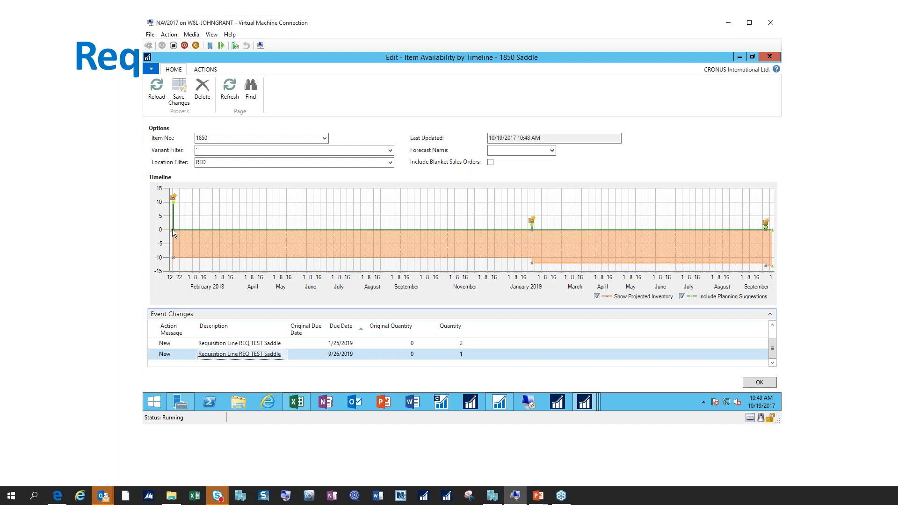
- Check the source of the Saddle's first demand point on the timeline, and return to the requisition worksheet
{"action": "mouse_move", "coordinate": [170, 230]}
{"action": "mouse_move", "coordinate": [173, 258]}
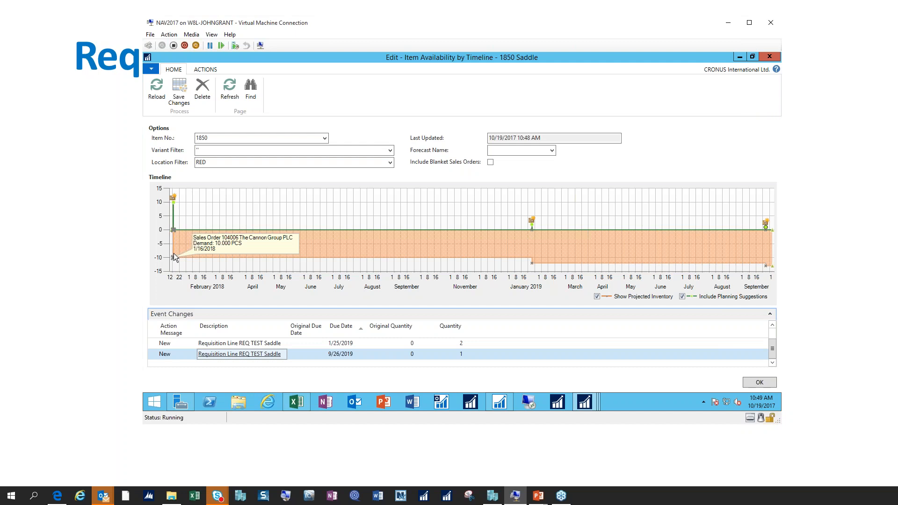
{"action": "left_click", "coordinate": [757, 384]}
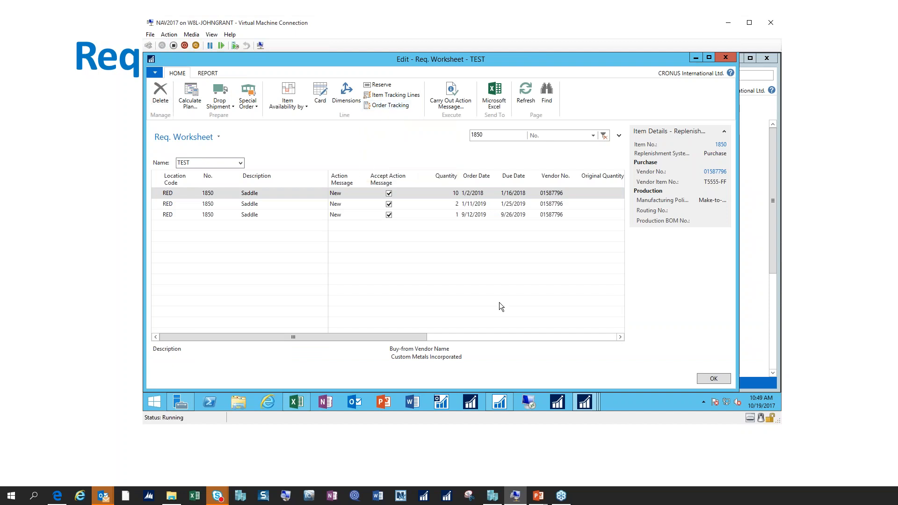
- Close the requisition worksheet and open the Planning Availability report from the Manufacturing department's planning area
{"action": "left_click", "coordinate": [708, 378]}
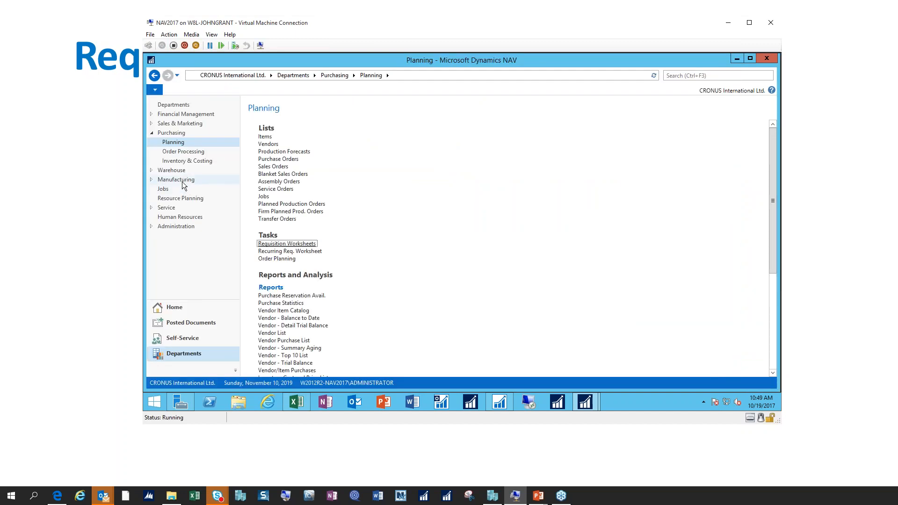
{"action": "left_click", "coordinate": [182, 180]}
{"action": "left_click", "coordinate": [283, 171]}
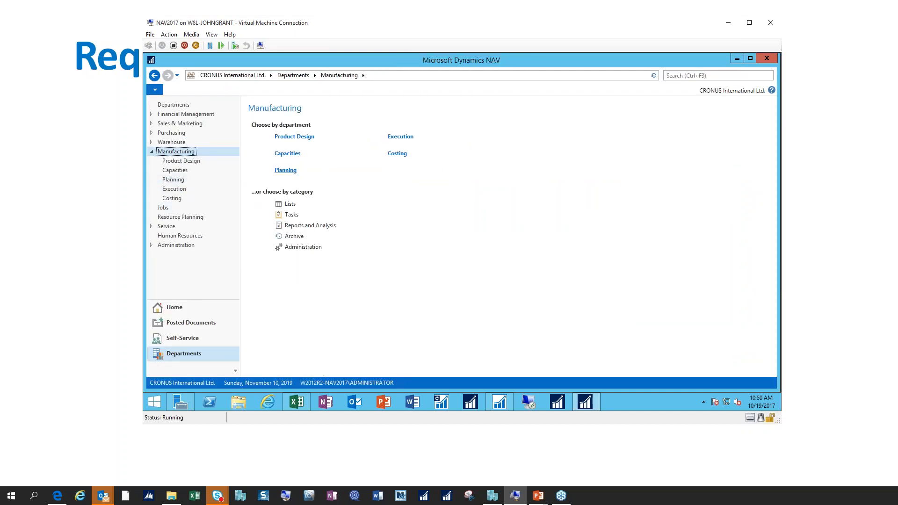
{"action": "left_click", "coordinate": [295, 304]}
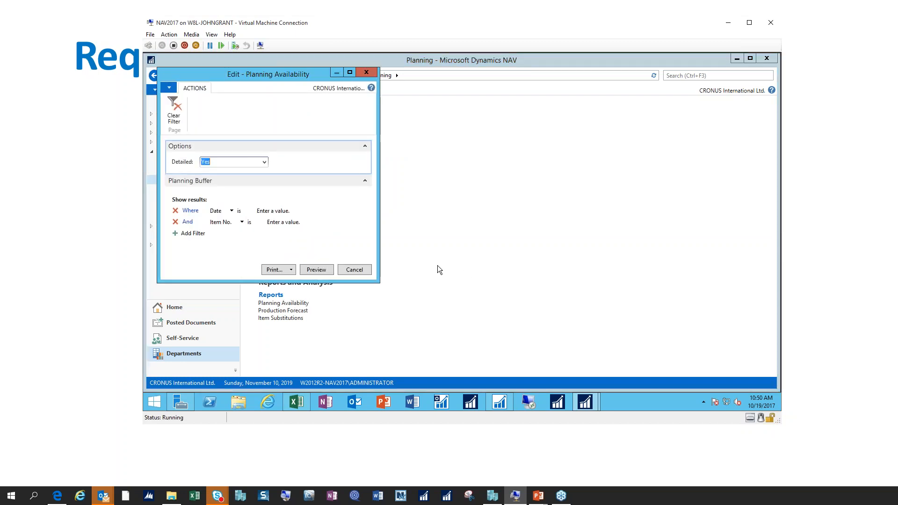
- Filter the Planning Availability report to item number 1850, preview its supply and demand lines, and close the preview
{"action": "left_click", "coordinate": [284, 223]}
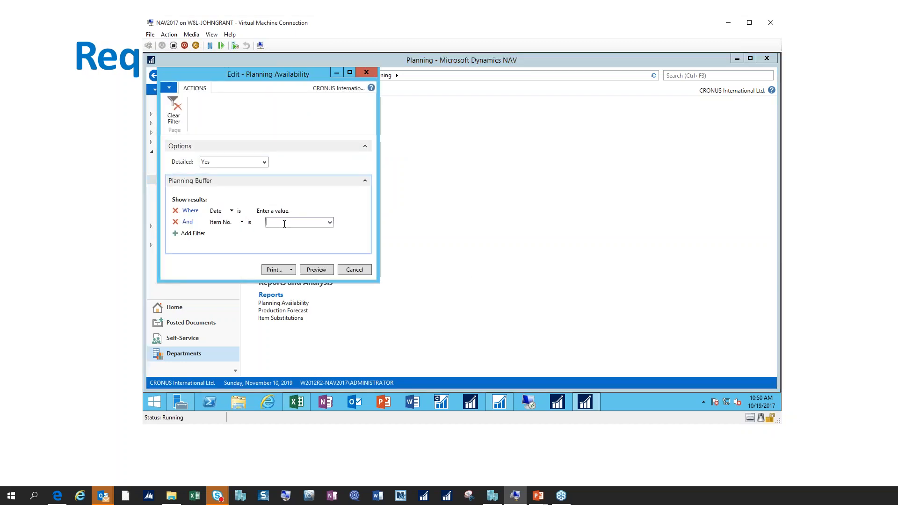
{"action": "type", "text": "1850"}
{"action": "left_click", "coordinate": [316, 271]}
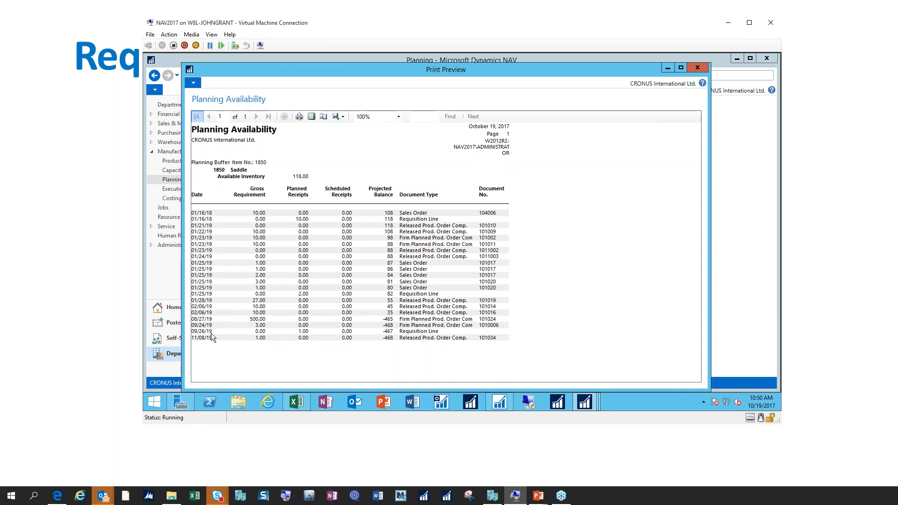
{"action": "left_click", "coordinate": [696, 68]}
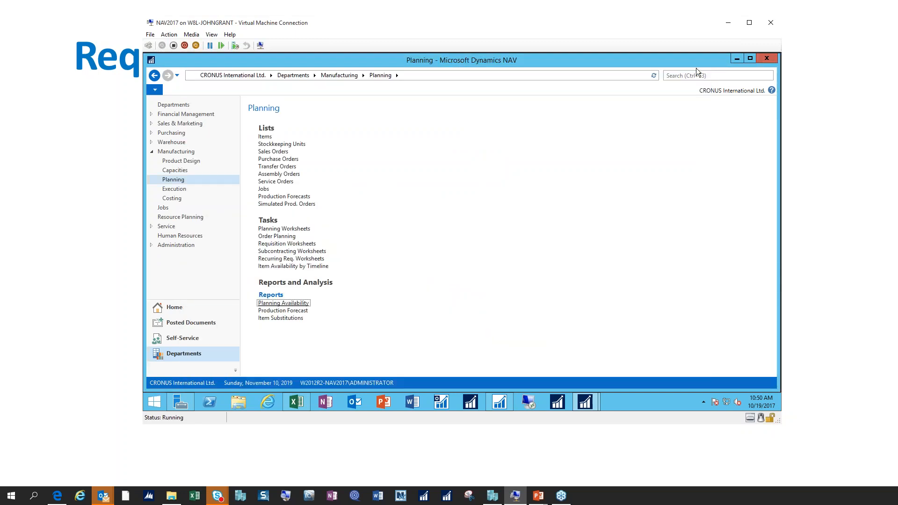